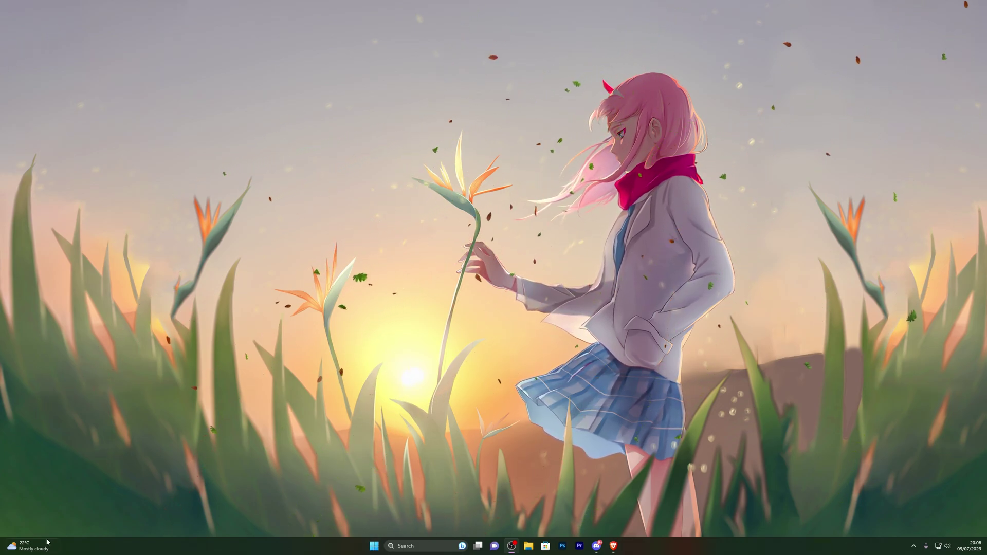
Look over the Virus & threat protection settings in Windows Security, then close it.
{"action": "key", "text": "super"}
{"action": "type", "text": "virus"}
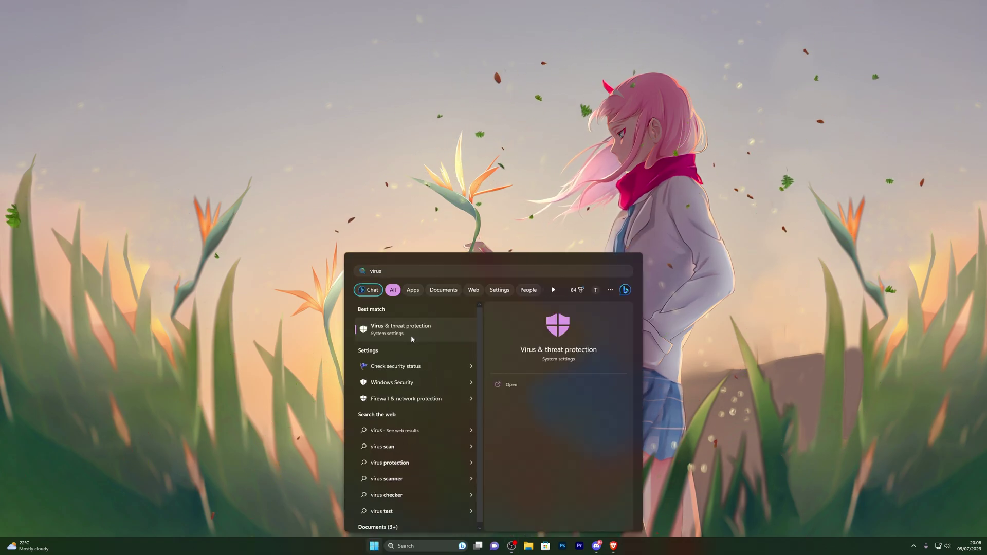
{"action": "left_click", "coordinate": [411, 335]}
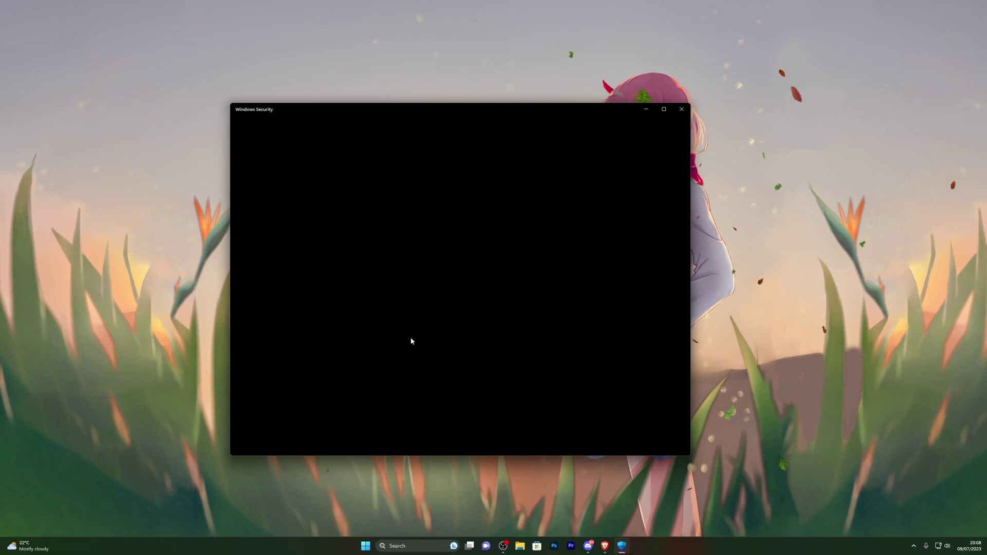
{"action": "left_click", "coordinate": [397, 311]}
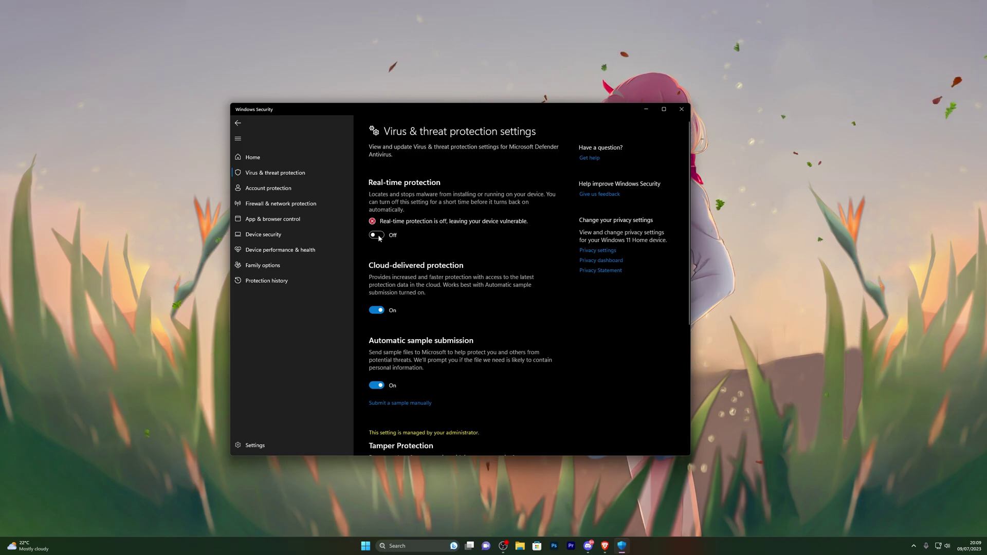
{"action": "left_click", "coordinate": [682, 109]}
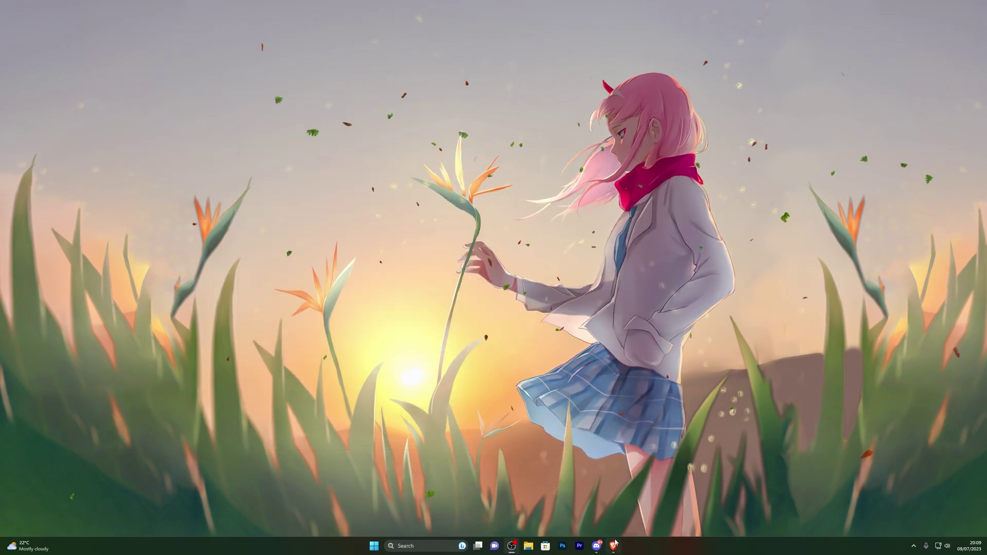
In Brave, flip between the SerenityTube and executor tabs, ending on the Cheat.ink Download Locked page.
{"action": "left_click", "coordinate": [613, 546]}
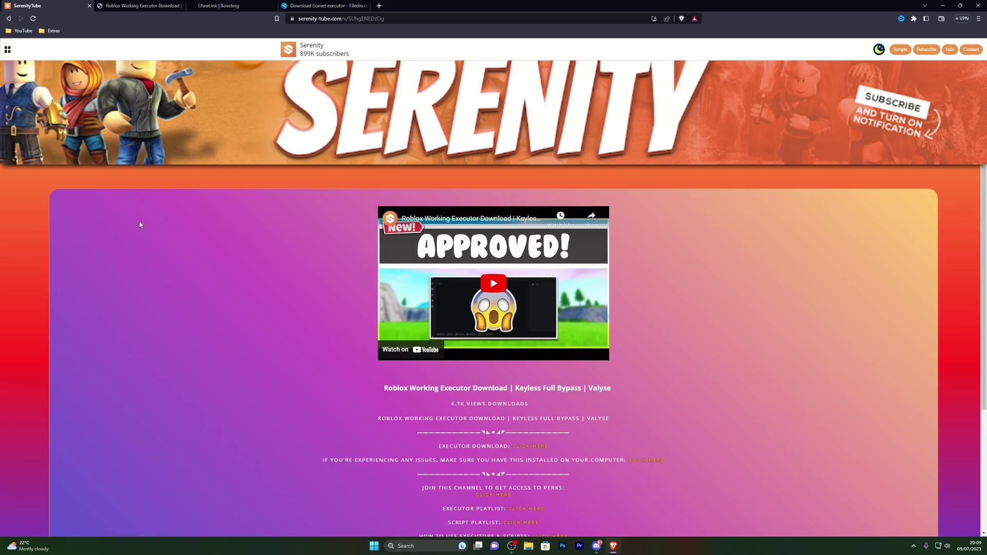
{"action": "left_click", "coordinate": [132, 5]}
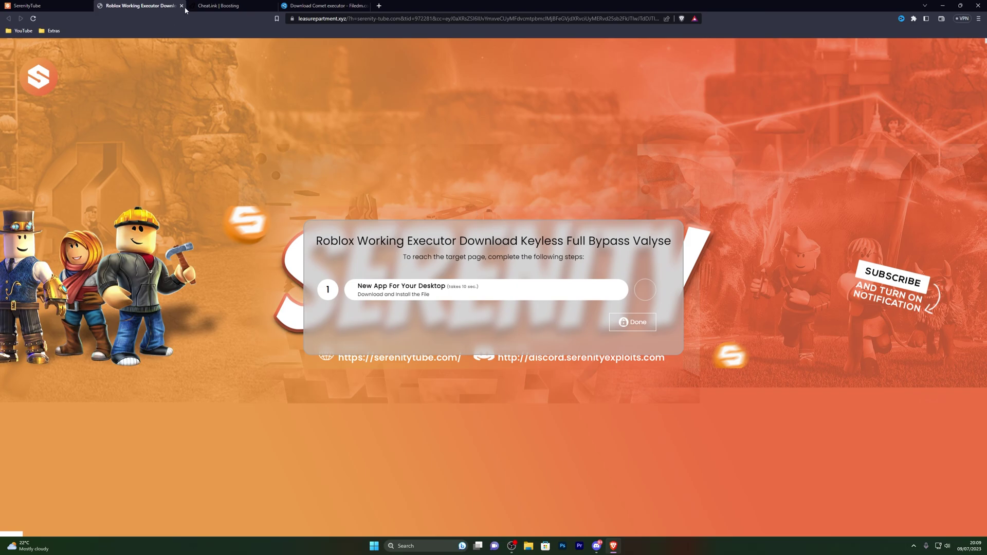
{"action": "left_click", "coordinate": [87, 5]}
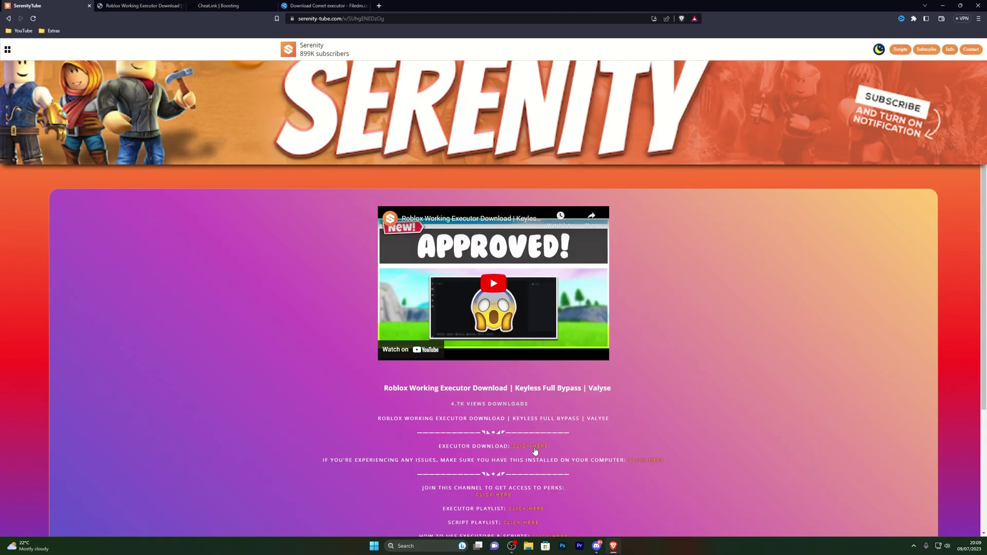
{"action": "left_click", "coordinate": [143, 8]}
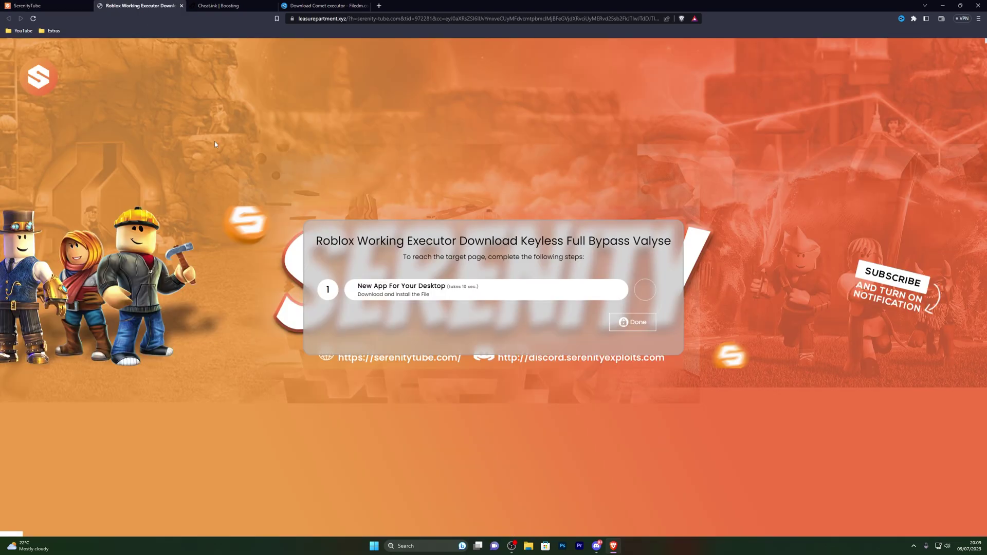
{"action": "left_click", "coordinate": [45, 4]}
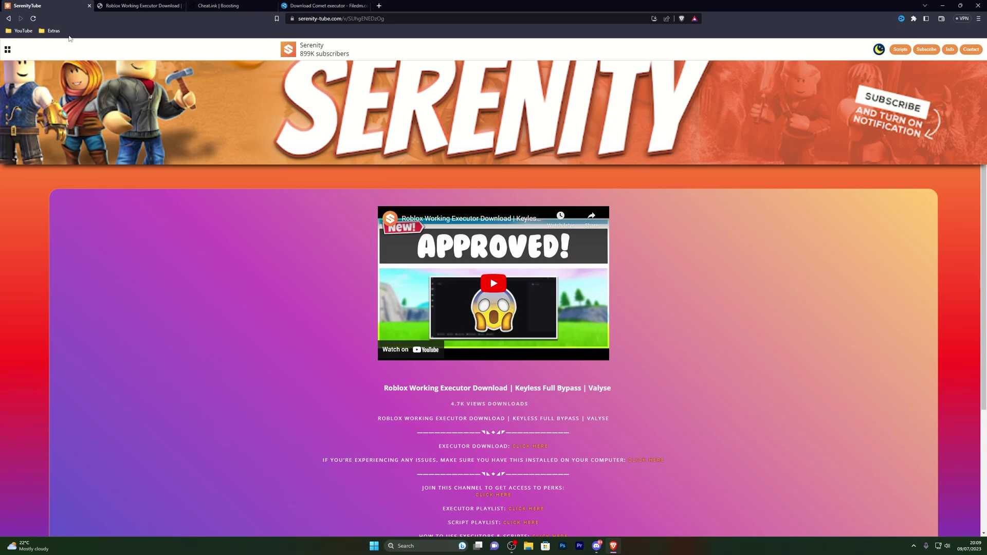
{"action": "left_click", "coordinate": [531, 447]}
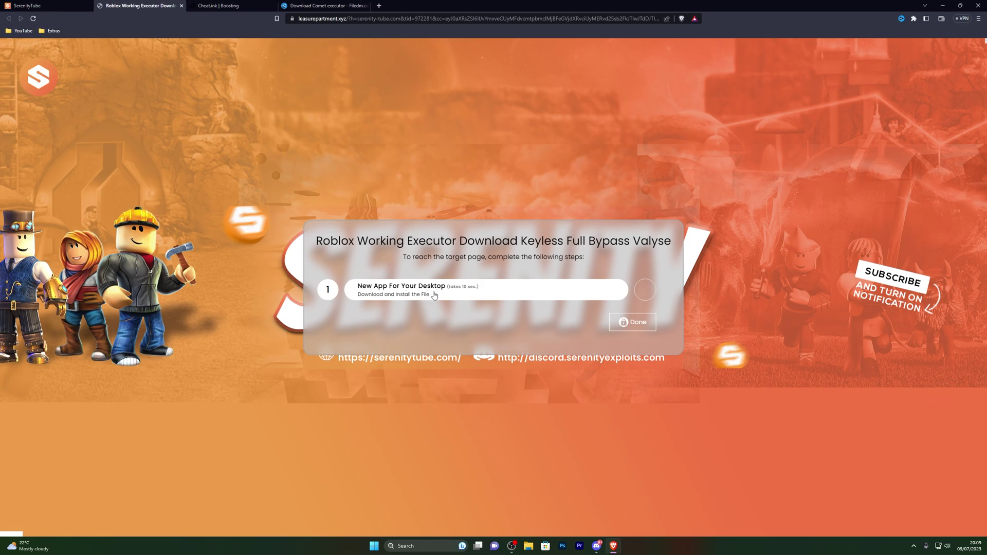
{"action": "left_click", "coordinate": [217, 6]}
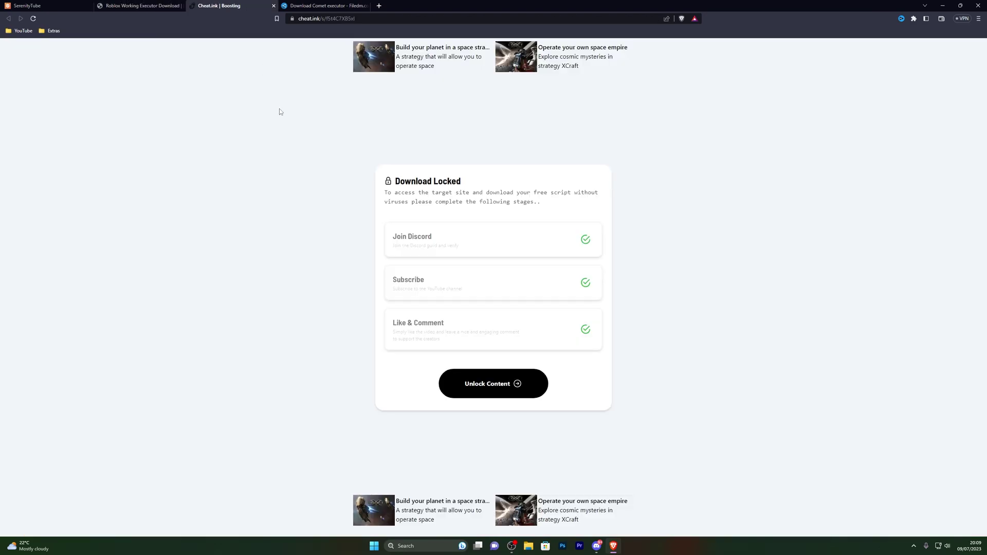
Download Comet executor_47269.exe from the Filedm page and save it to the Desktop.
{"action": "left_click", "coordinate": [303, 4]}
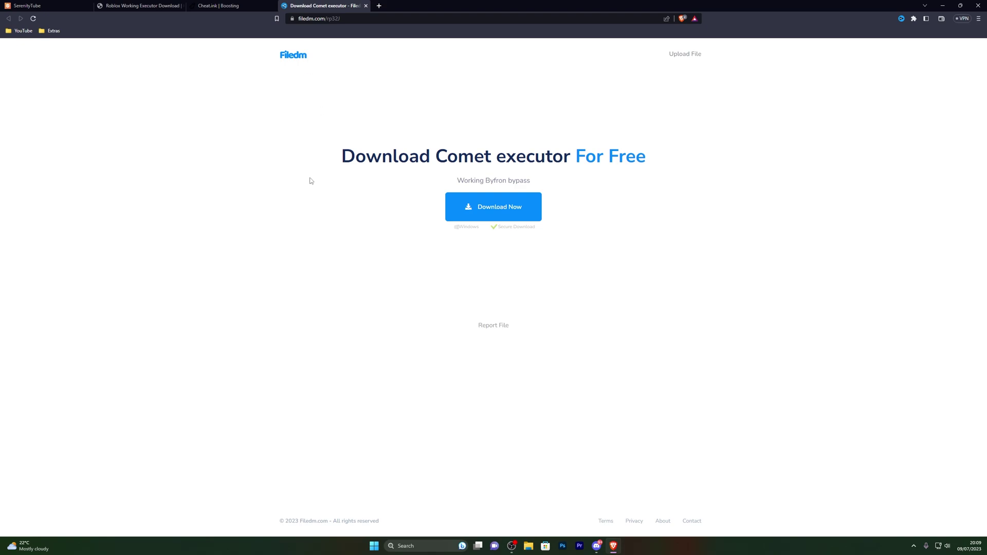
{"action": "left_click", "coordinate": [501, 216]}
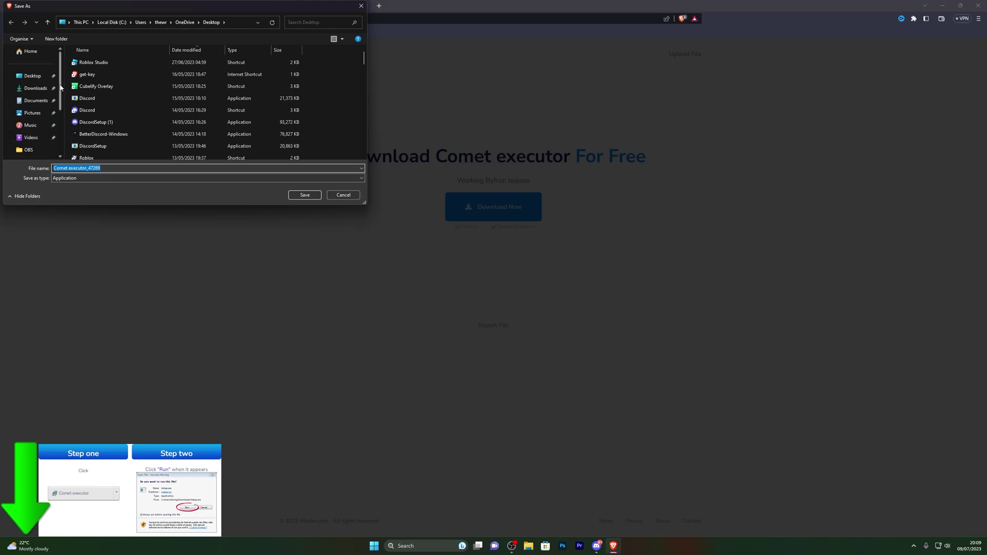
{"action": "left_click", "coordinate": [32, 76]}
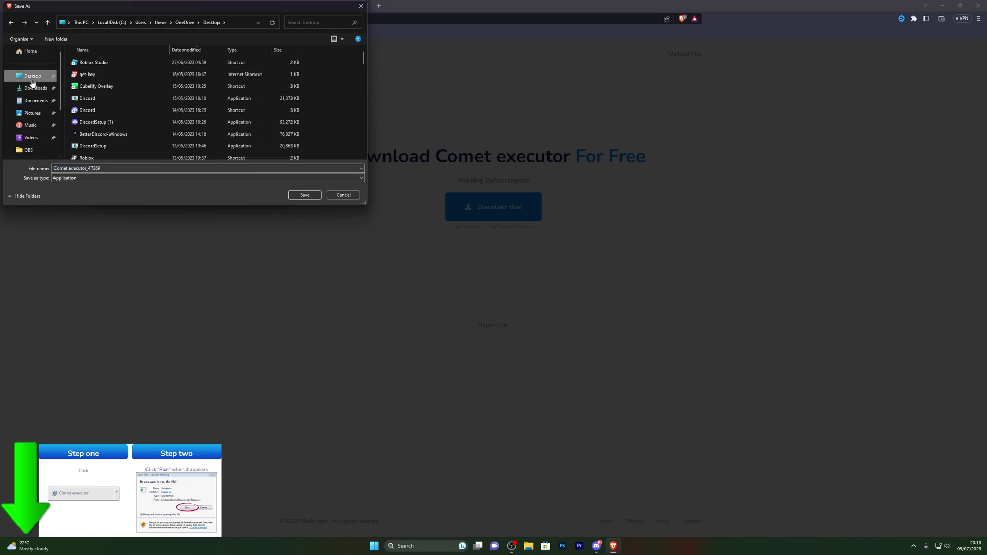
{"action": "left_click", "coordinate": [305, 195]}
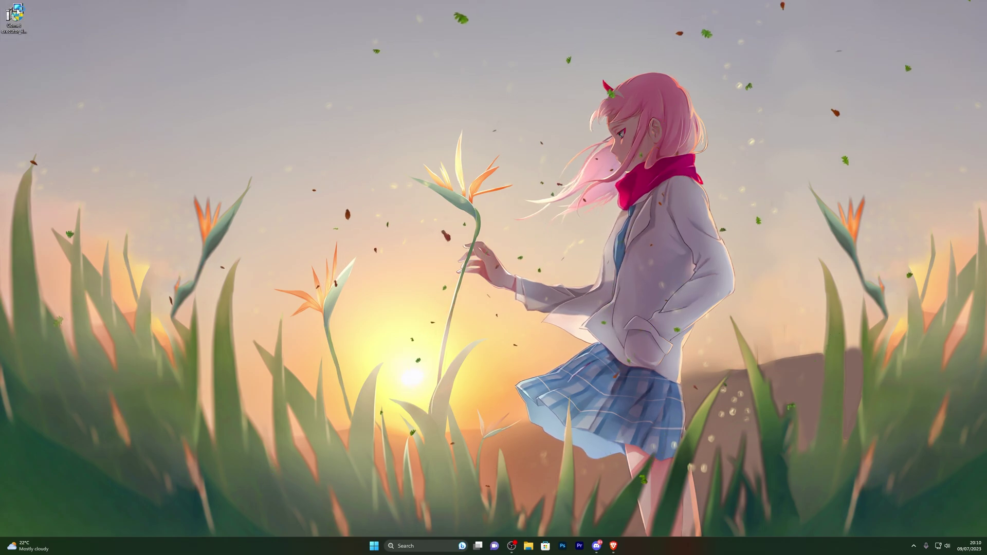
Run the downloaded exe, accept FreeVPN, decline PDF Suite 2021, skip SpyHunter, and open the link.
{"action": "double_click", "coordinate": [21, 20]}
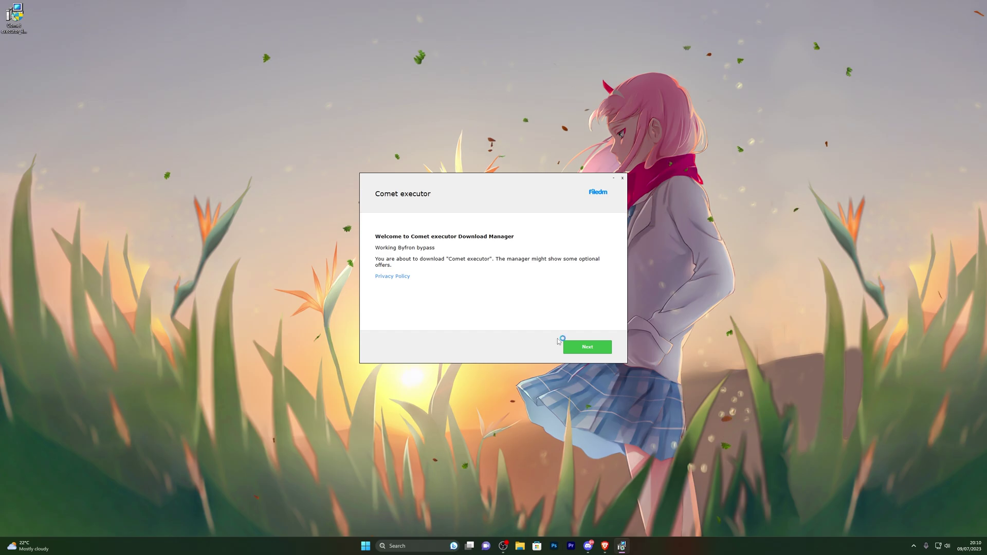
{"action": "left_click", "coordinate": [588, 347]}
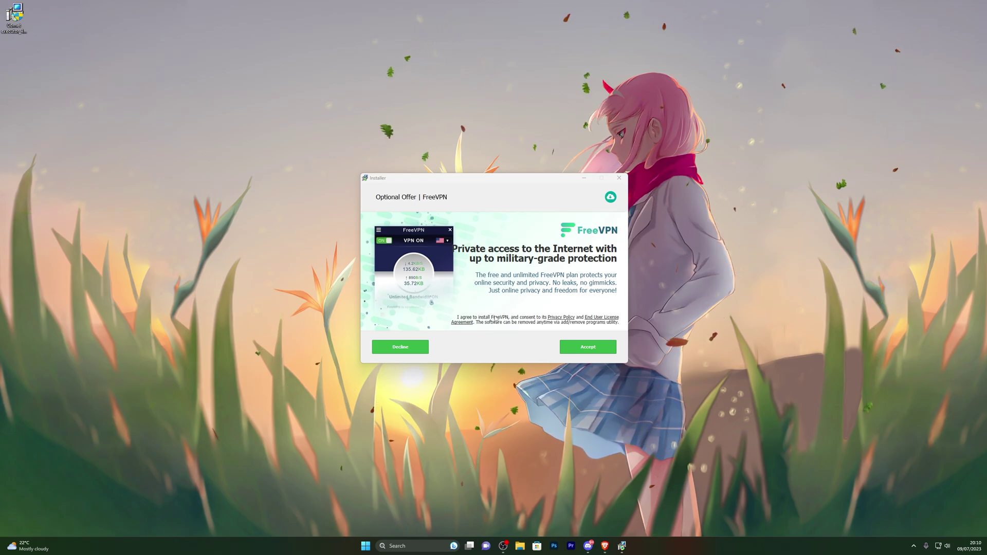
{"action": "left_click", "coordinate": [598, 349]}
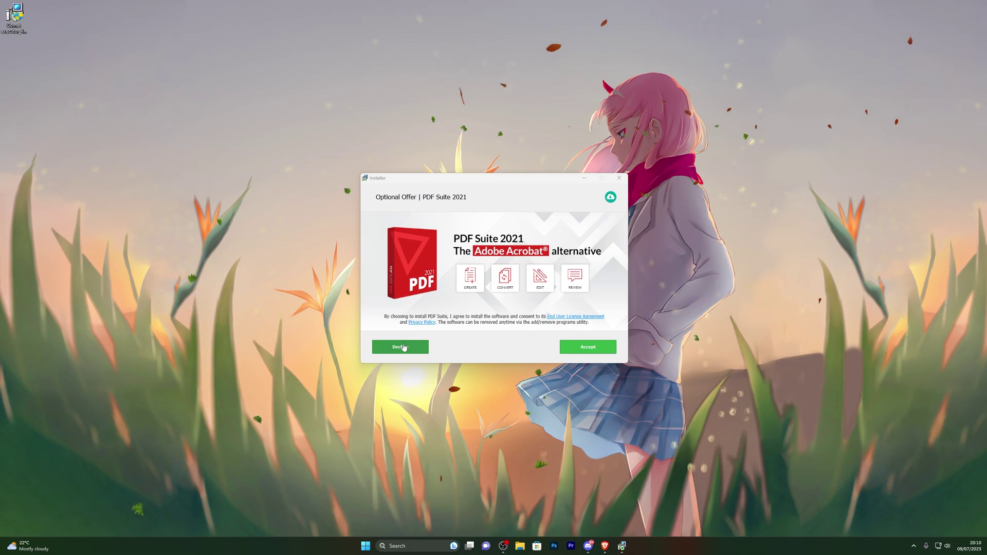
{"action": "left_click", "coordinate": [404, 348]}
{"action": "left_click", "coordinate": [408, 349]}
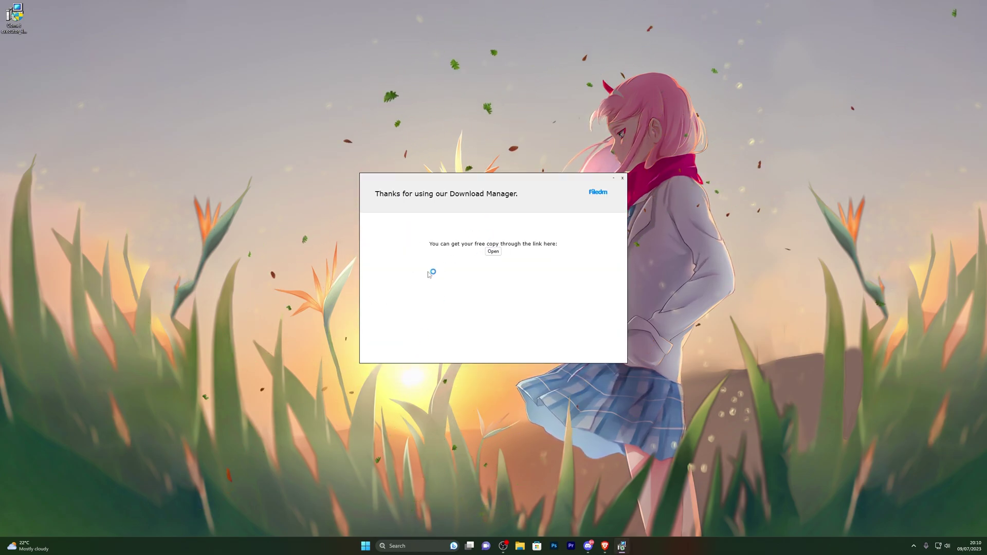
{"action": "left_click", "coordinate": [494, 252]}
Select the download URL in Notepad and dismiss the FreeVPN welcome, window and P2P prompts.
{"action": "left_click_drag", "start_coordinate": [478, 147], "coordinate": [317, 136]}
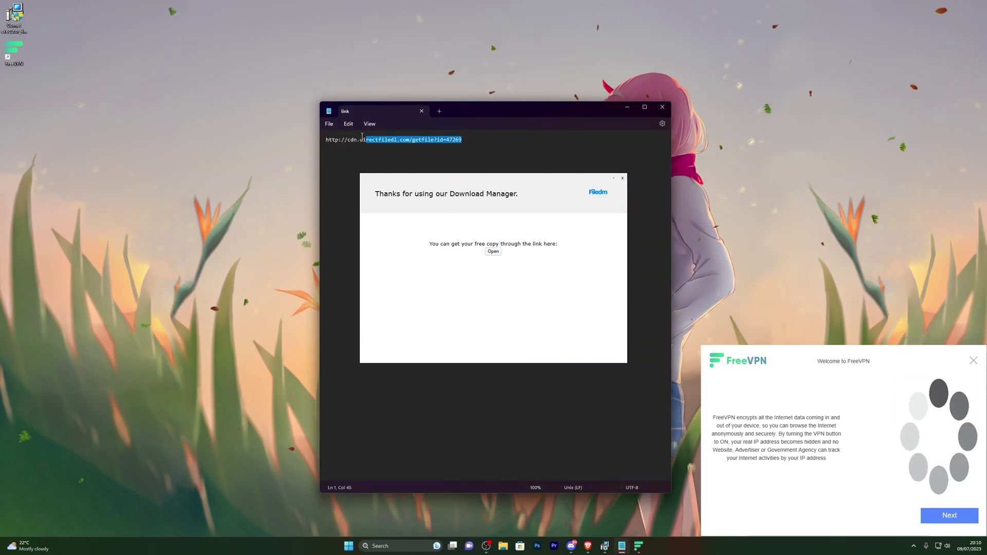
{"action": "left_click", "coordinate": [973, 361]}
{"action": "left_click", "coordinate": [973, 316]}
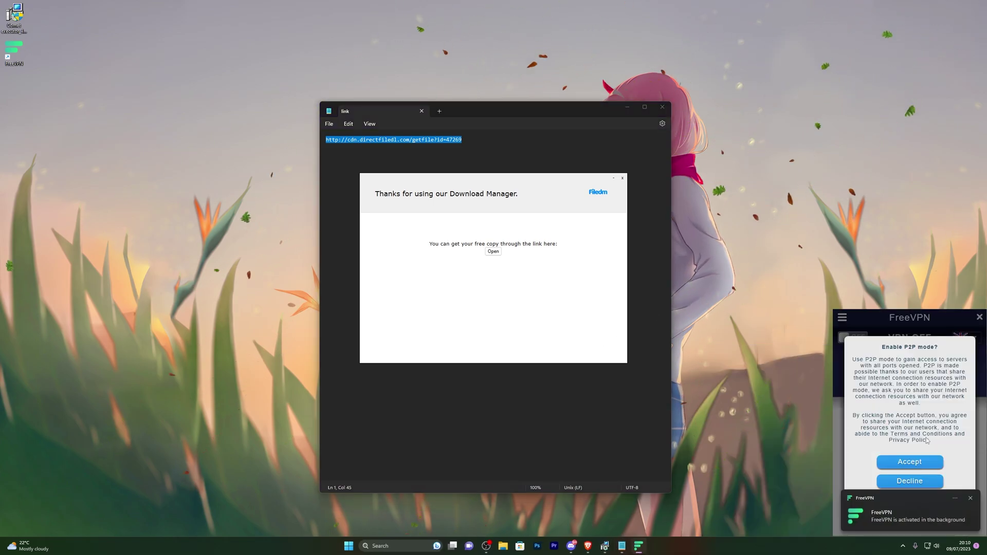
{"action": "left_click", "coordinate": [924, 462]}
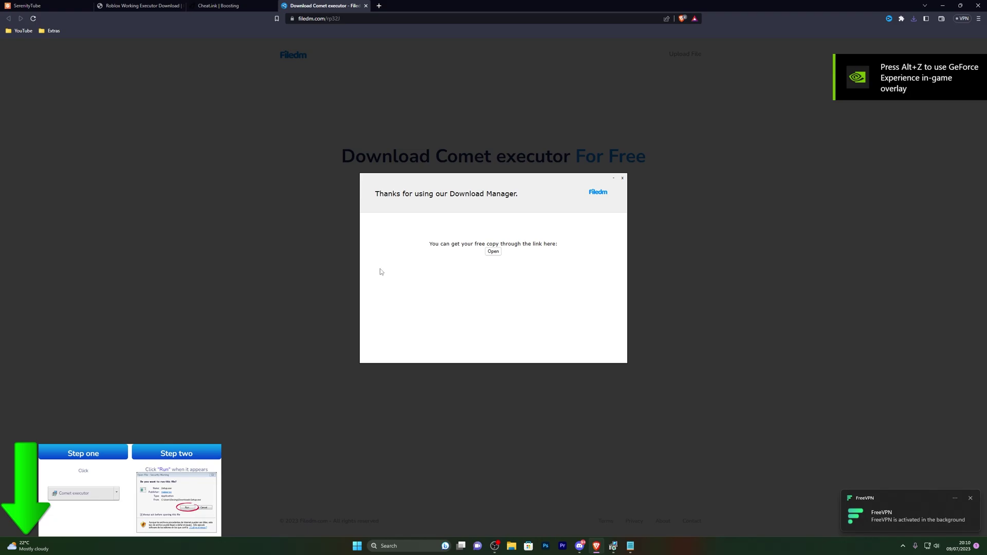
Paste the copied cdn link into a new tab and save Comet bootstrapper.zip to the Desktop.
{"action": "left_click", "coordinate": [379, 6]}
{"action": "type", "text": "http://cdn.directfiledl.com/getfile?id=47269"}
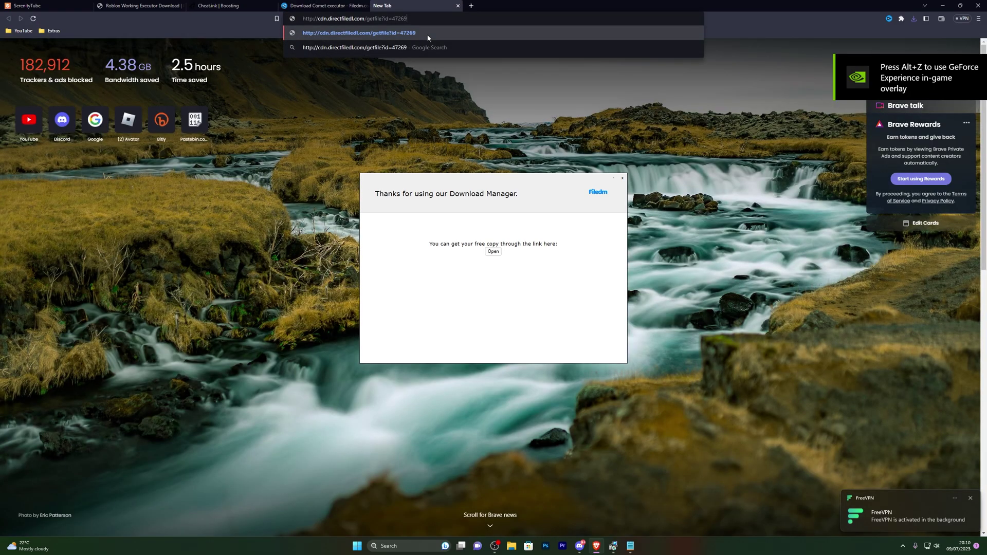
{"action": "key", "text": "Return"}
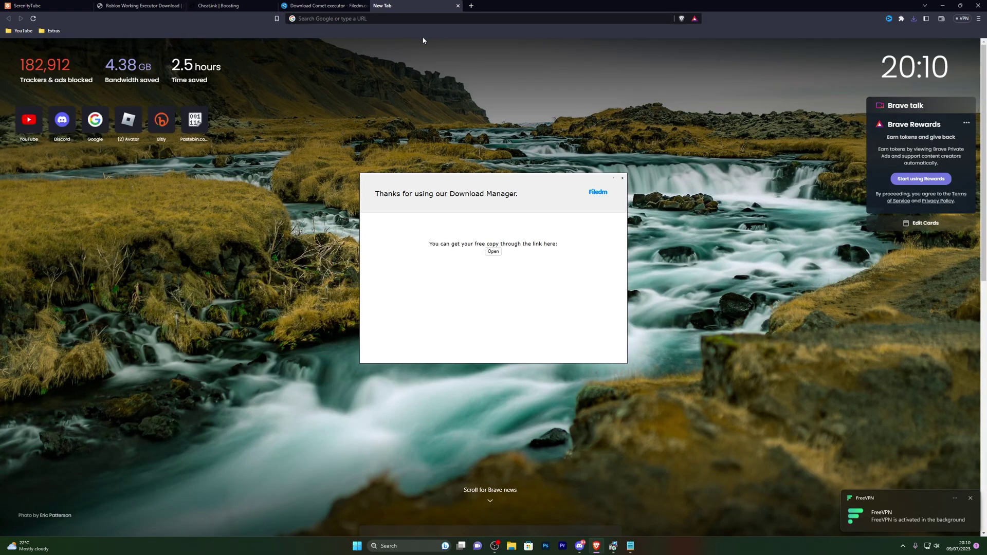
{"action": "scroll", "coordinate": [45, 101], "scroll_direction": "up", "scroll_amount": 3}
{"action": "left_click", "coordinate": [36, 75]}
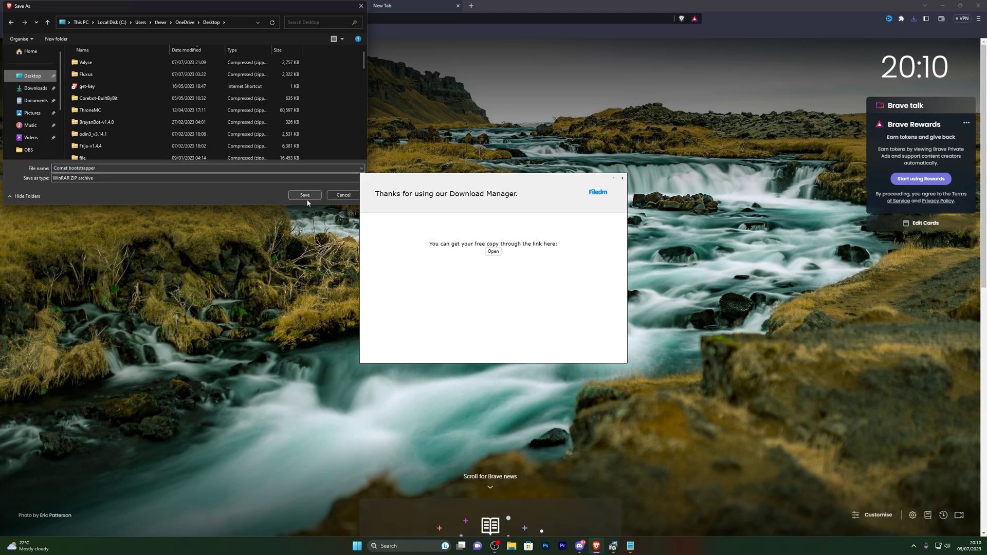
{"action": "left_click", "coordinate": [306, 195]}
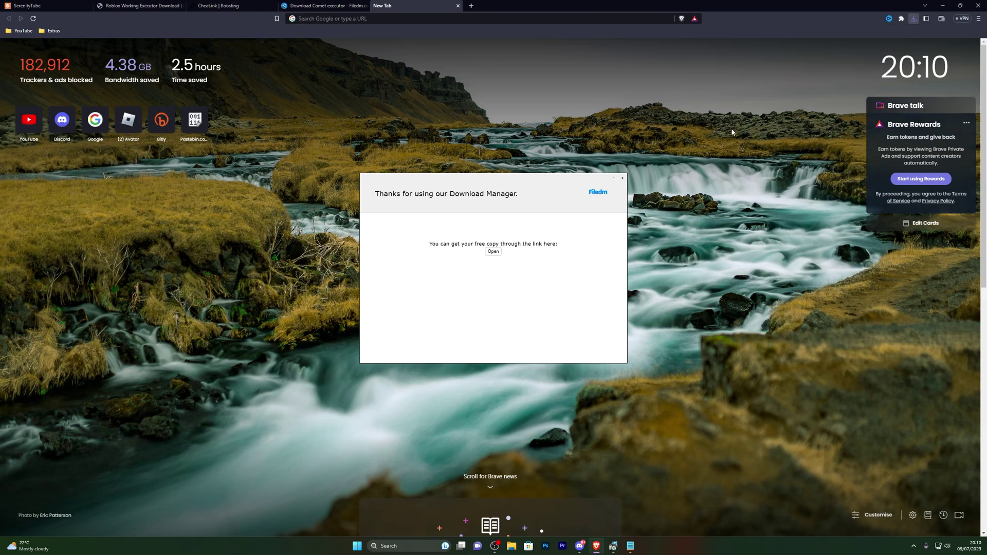
{"action": "left_click", "coordinate": [622, 179]}
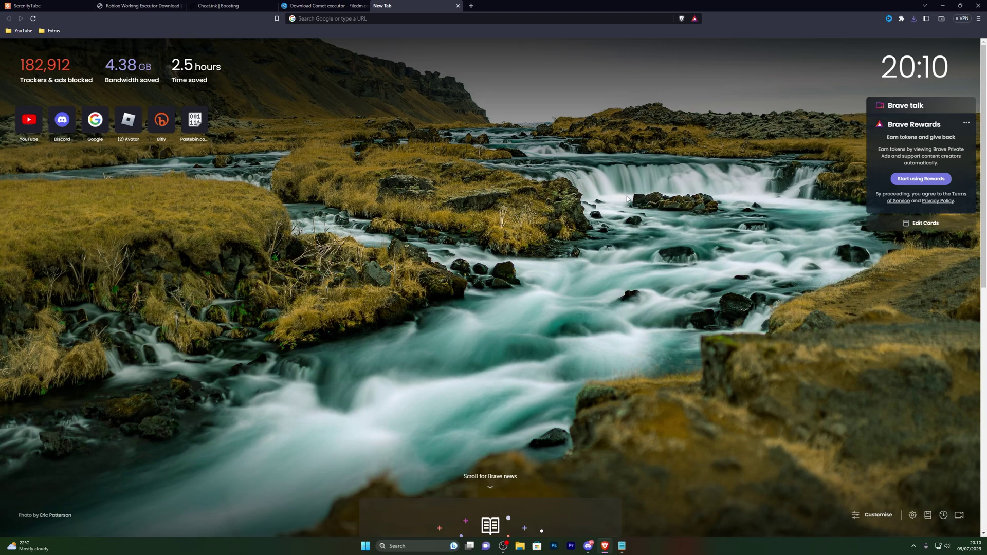
Keep the blocked Comet bootstrapper.zip anyway from Brave's downloads list.
{"action": "key", "text": "ctrl+j"}
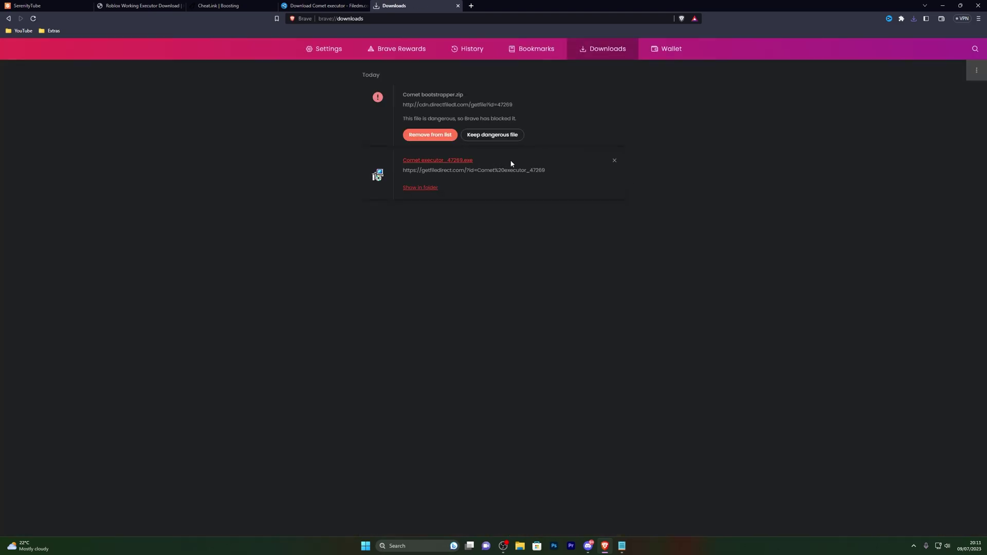
{"action": "left_click", "coordinate": [500, 137]}
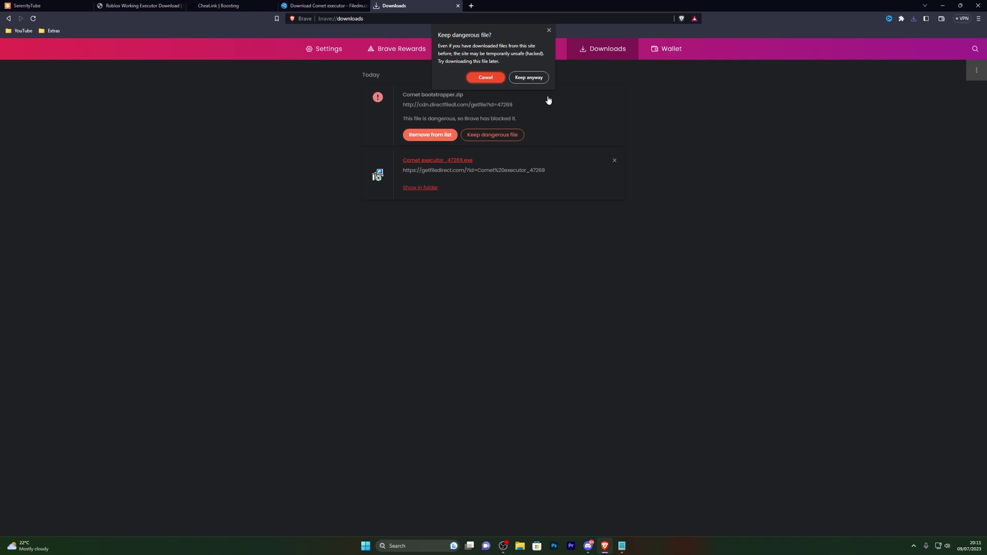
{"action": "left_click", "coordinate": [534, 78]}
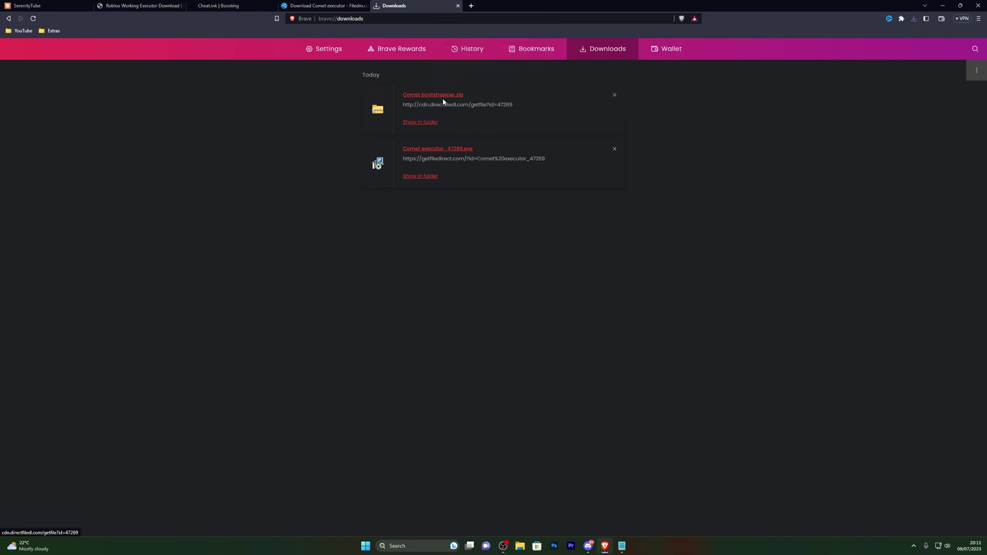
{"action": "left_click", "coordinate": [979, 19]}
{"action": "left_click", "coordinate": [900, 100]}
{"action": "left_click", "coordinate": [625, 545]}
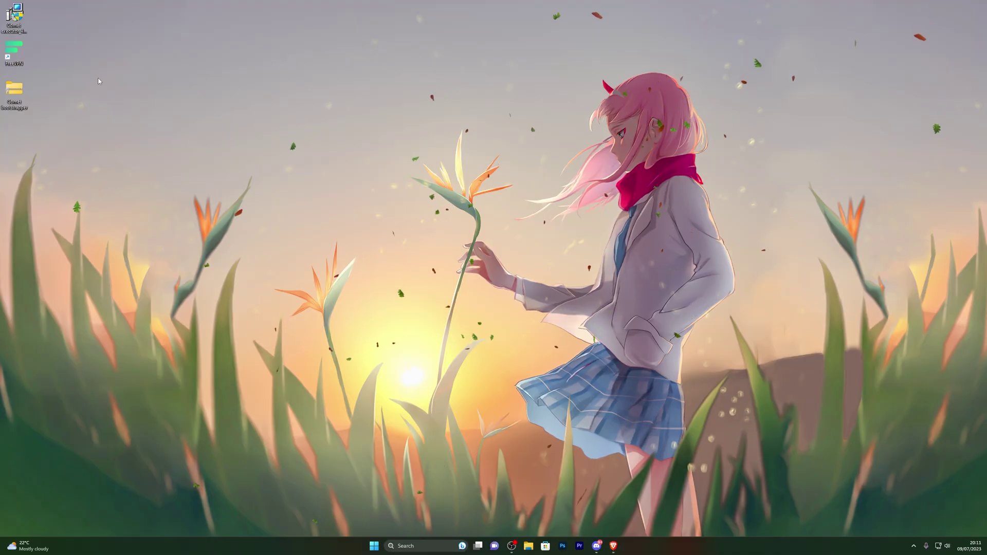
Extract Comet bootstrapper.zip into a Comet bootstrapper desktop folder and close the Explorer window.
{"action": "right_click", "coordinate": [16, 93]}
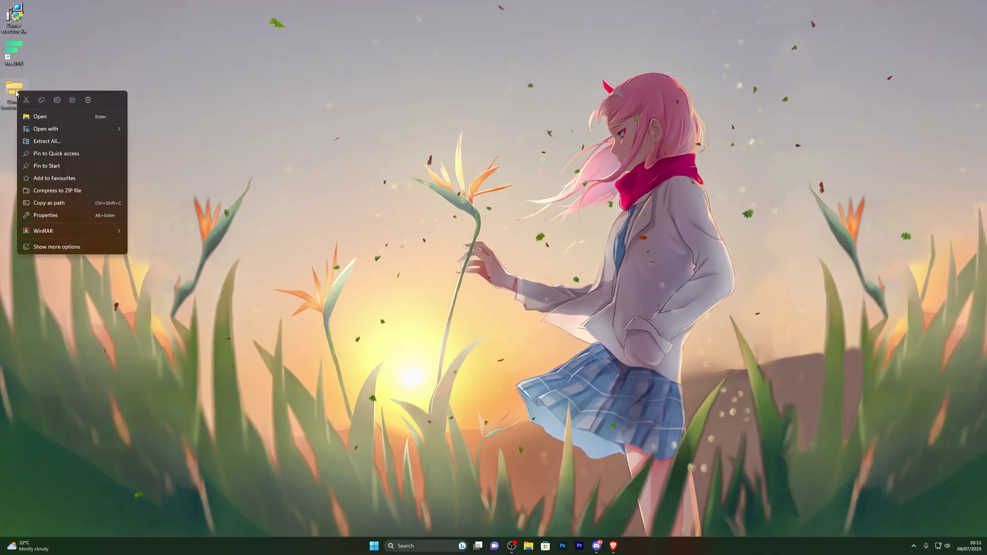
{"action": "left_click", "coordinate": [57, 146]}
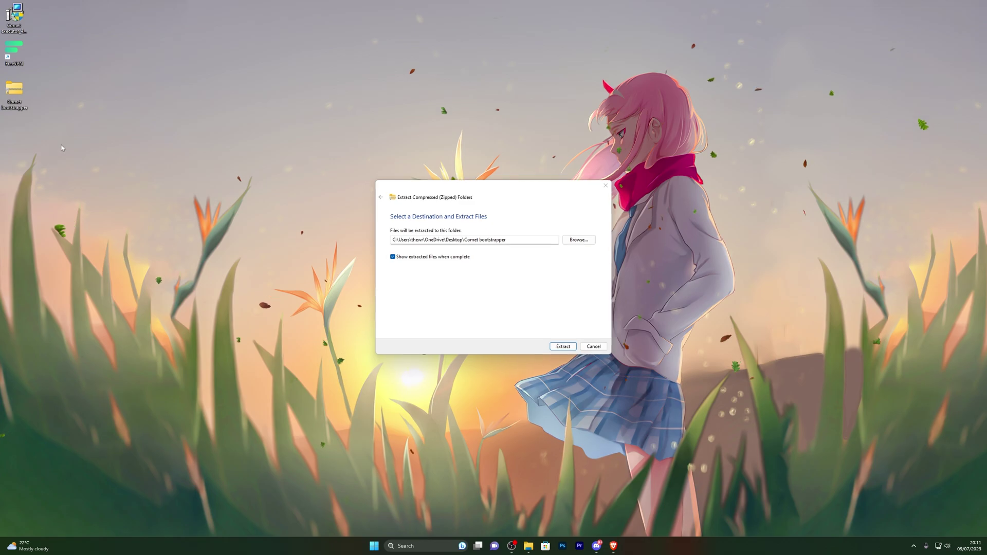
{"action": "left_click", "coordinate": [561, 346]}
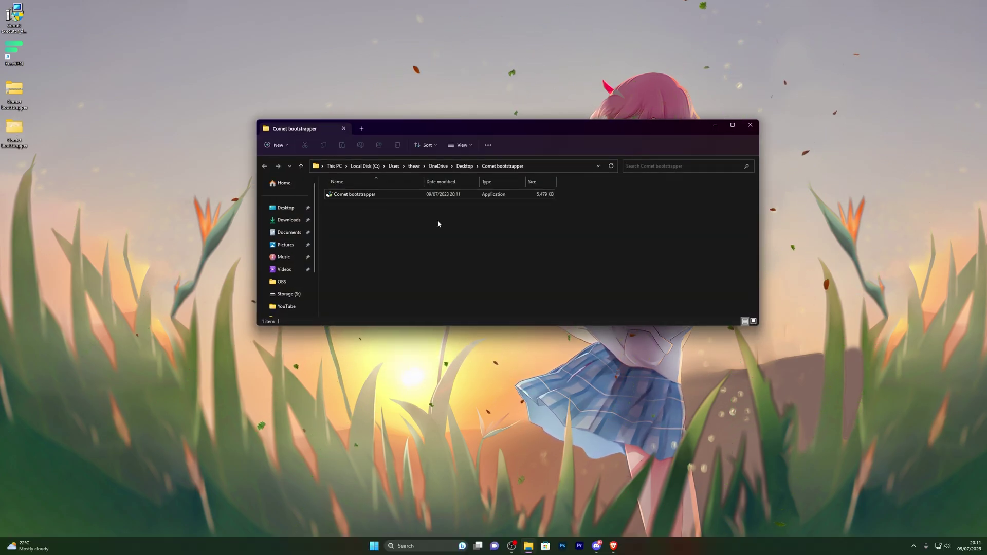
{"action": "key", "text": "alt+F4"}
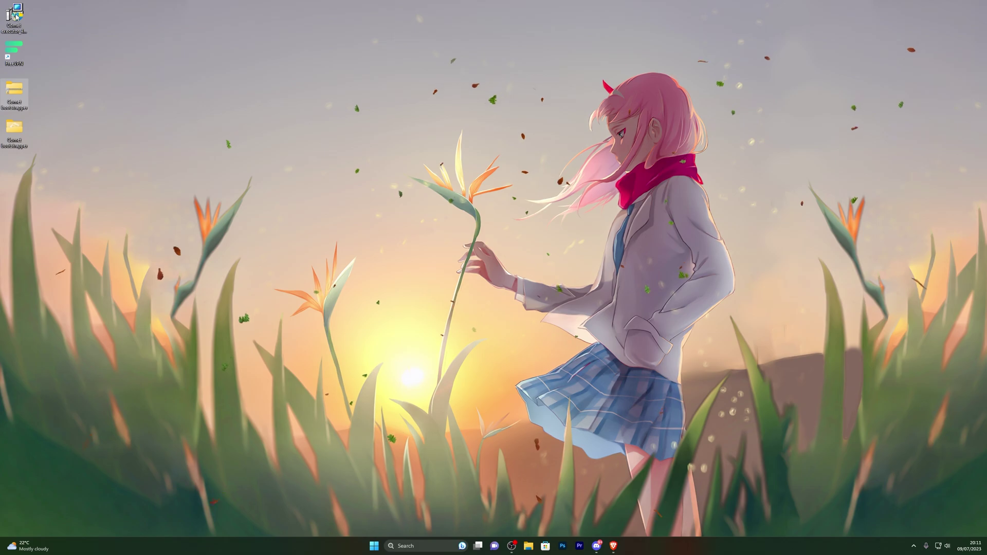
Move the Comet bootstrapper folder up the desktop and open Virus & threat protection via Start search.
{"action": "left_click_drag", "start_coordinate": [17, 67], "coordinate": [18, 64]}
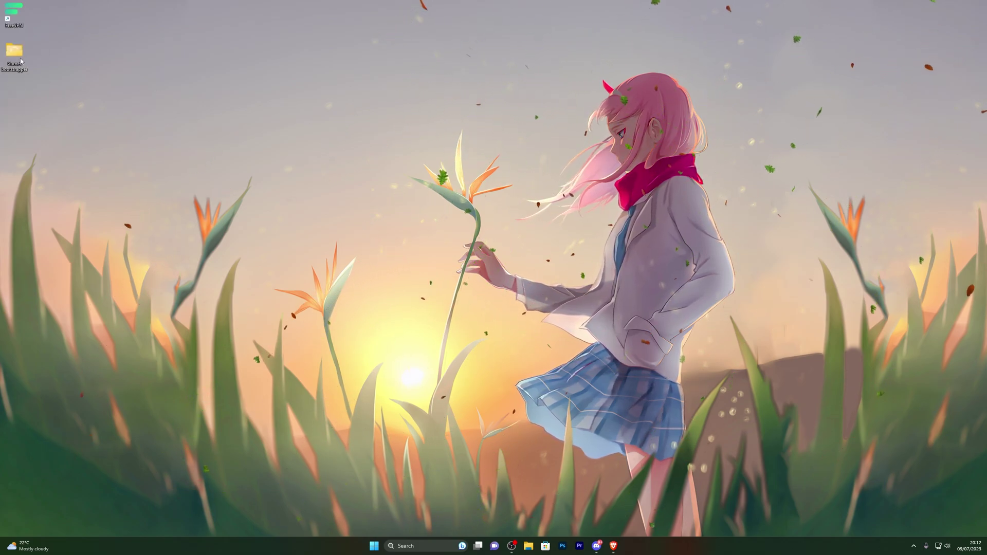
{"action": "key", "text": "super"}
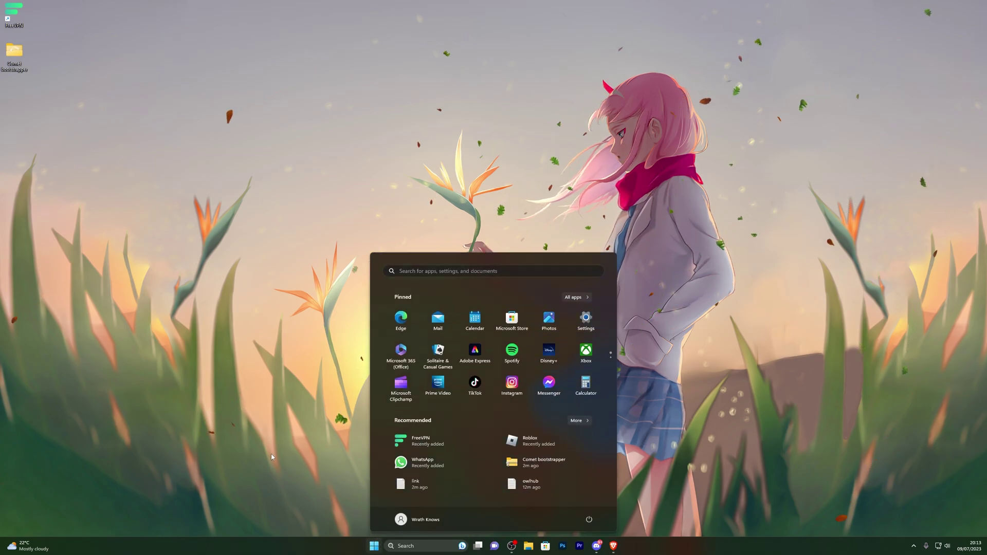
{"action": "type", "text": "virus"}
{"action": "key", "text": "Return"}
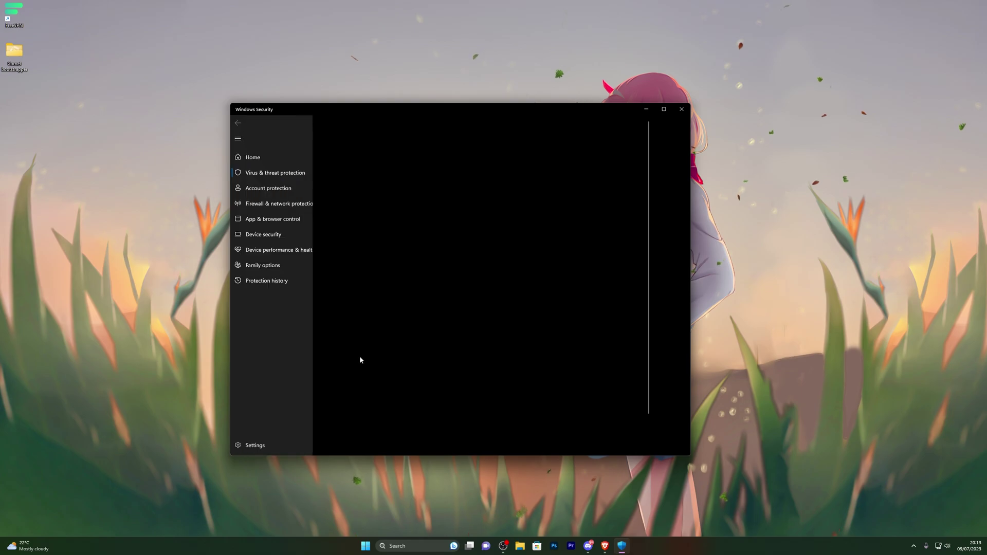
From Manage settings, go to Exclusions and start adding a Folder exclusion.
{"action": "left_click", "coordinate": [387, 355]}
{"action": "scroll", "coordinate": [396, 380], "scroll_direction": "down", "scroll_amount": 5}
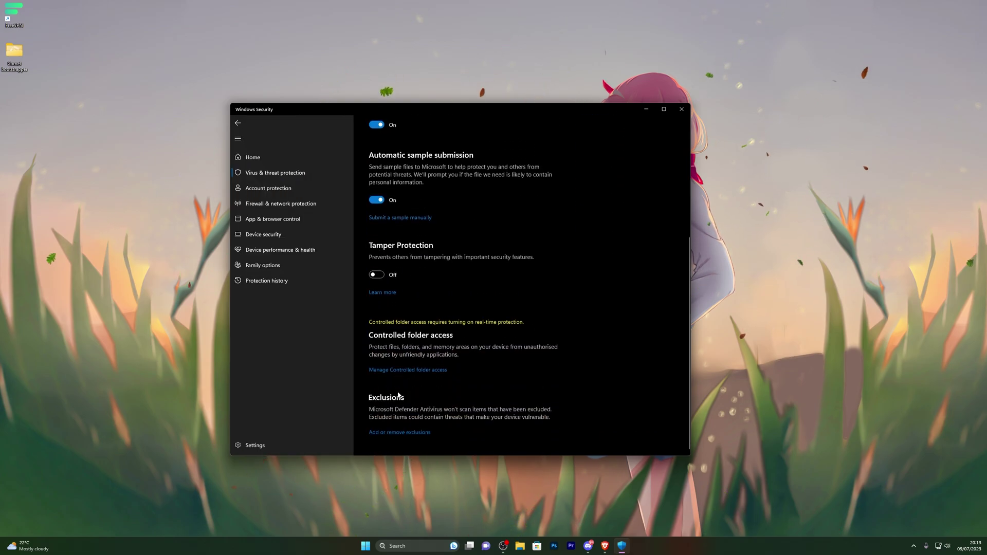
{"action": "left_click", "coordinate": [407, 433]}
{"action": "left_click", "coordinate": [405, 200]}
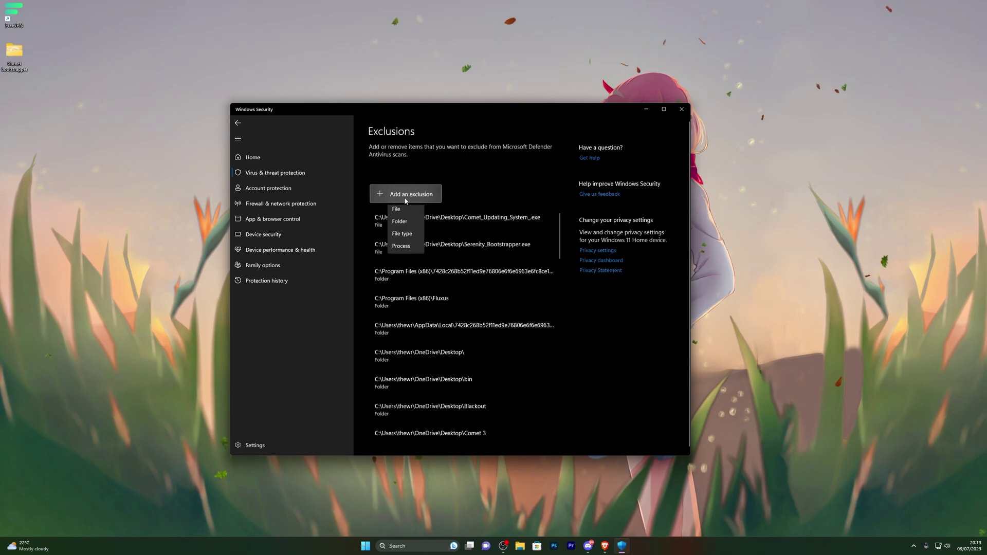
{"action": "left_click", "coordinate": [406, 225]}
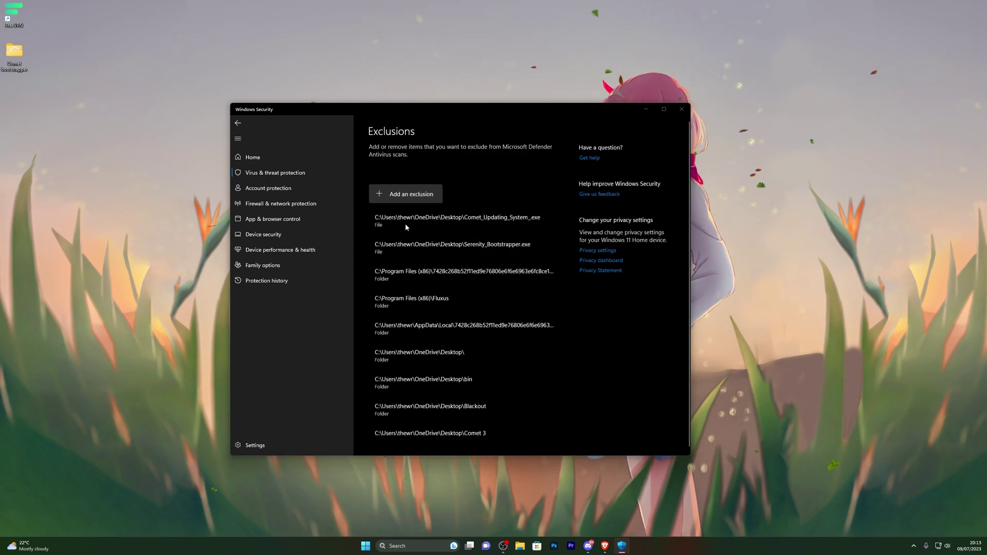
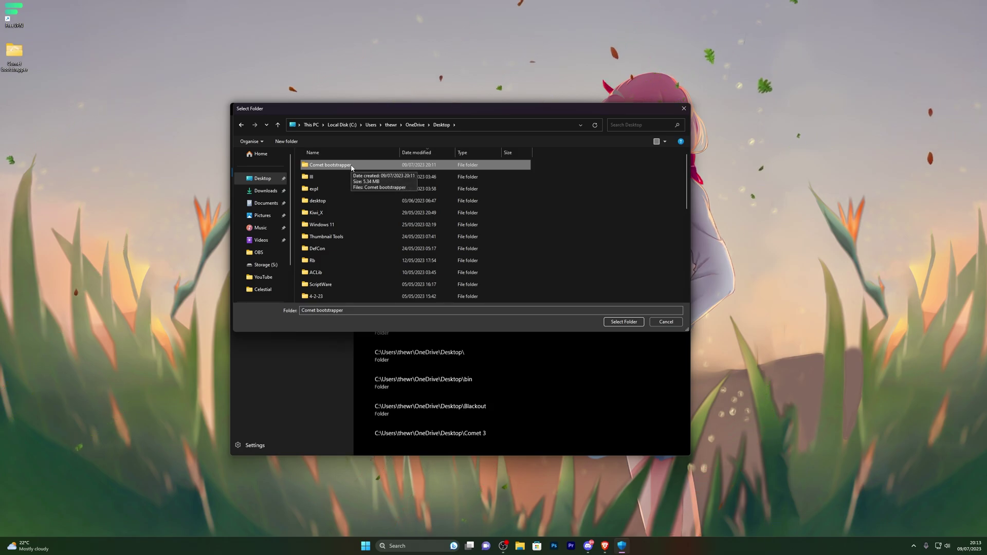
Look inside the Comet bootstrapper folder, then return to the Desktop folder.
{"action": "double_click", "coordinate": [363, 166]}
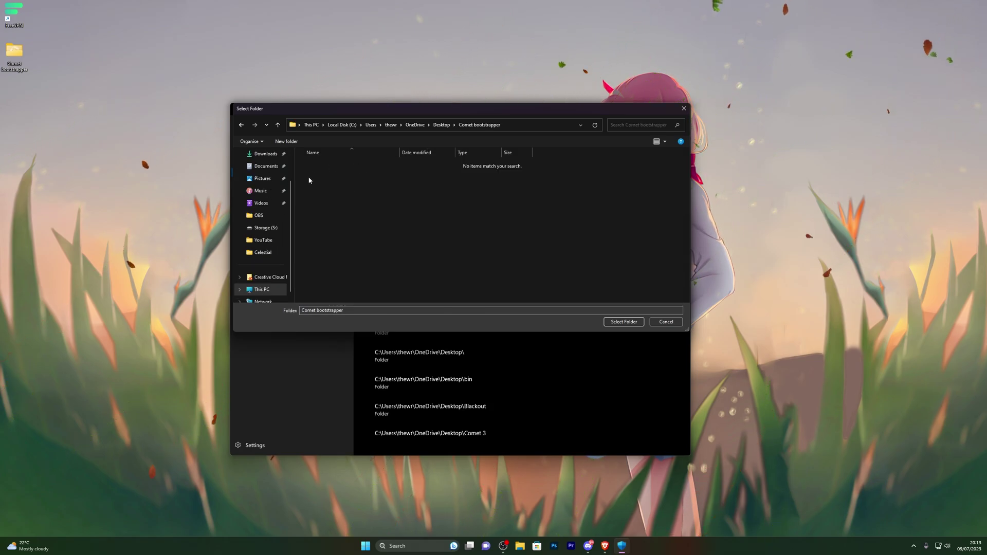
{"action": "left_click", "coordinate": [242, 125]}
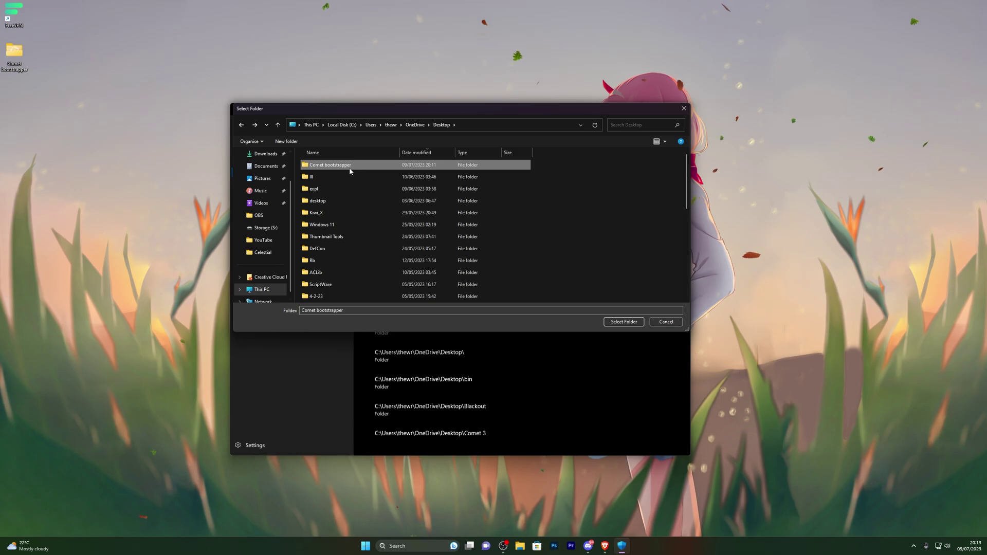
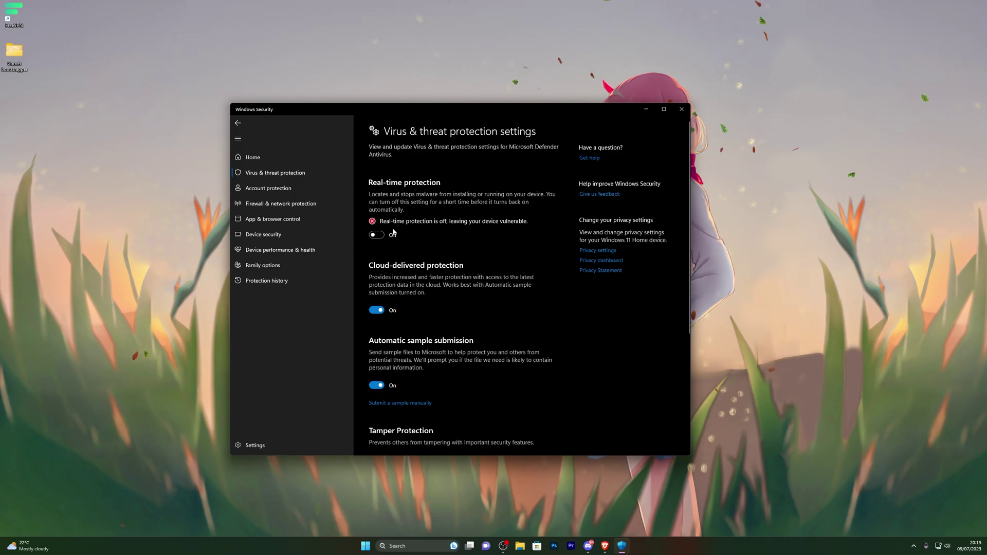
Close Windows Security with Alt+F4, leaving real-time protection switched off.
{"action": "key", "text": "alt+F4"}
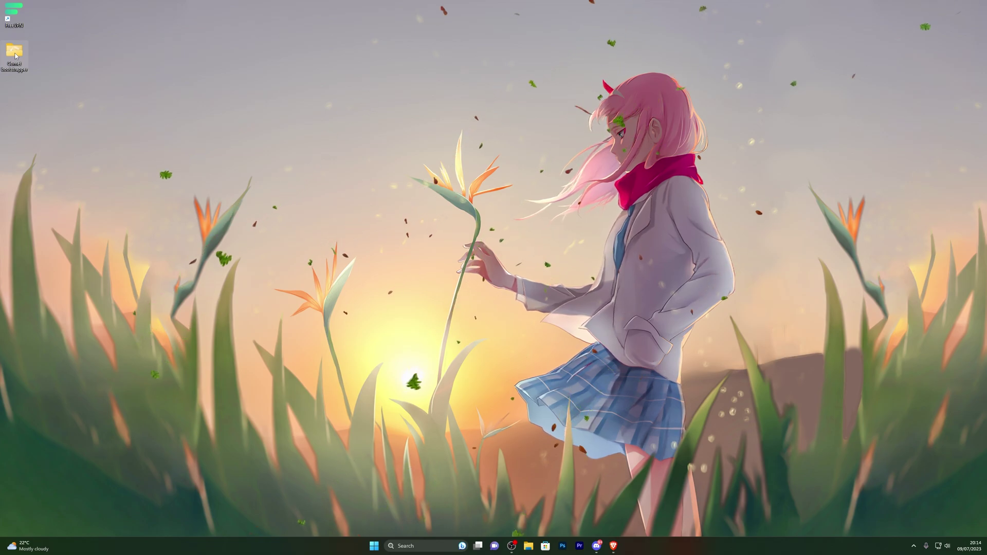
Launch Comet and request a new key, opening the Supercomet Checkpoint 1/2 page.
{"action": "double_click", "coordinate": [14, 51]}
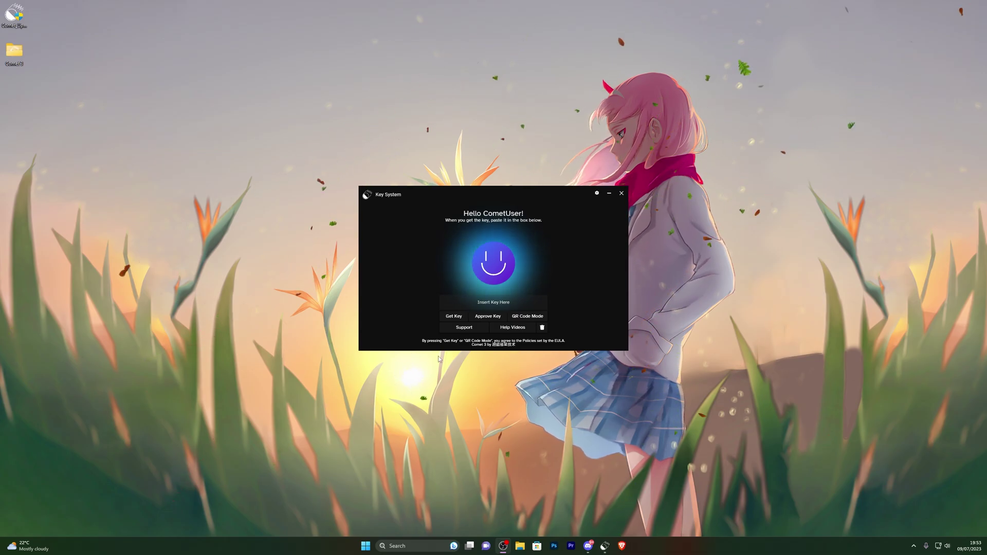
{"action": "left_click", "coordinate": [454, 317]}
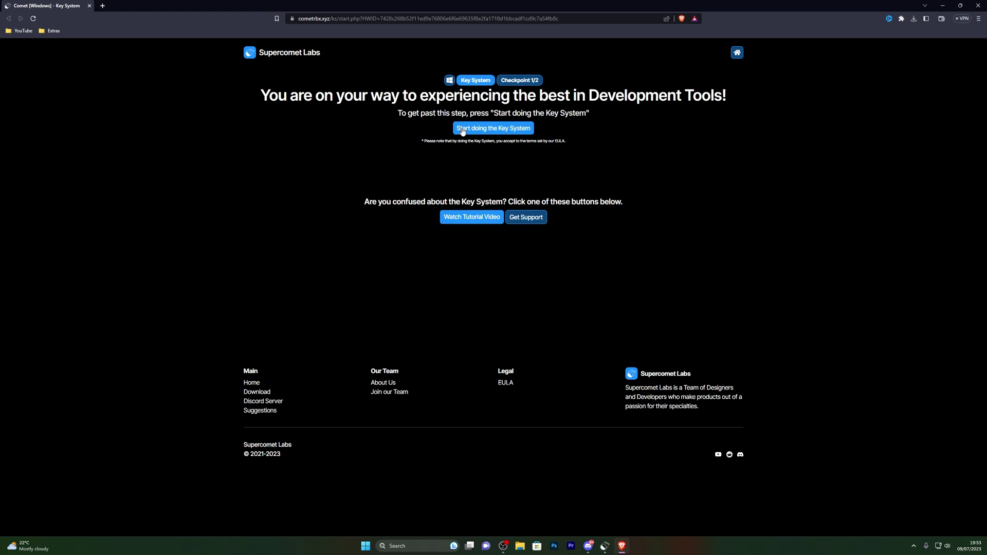
Pass Linkvertise checkpoint 1 via Free Access with Ads, visiting and closing the advertised website.
{"action": "left_click", "coordinate": [489, 130]}
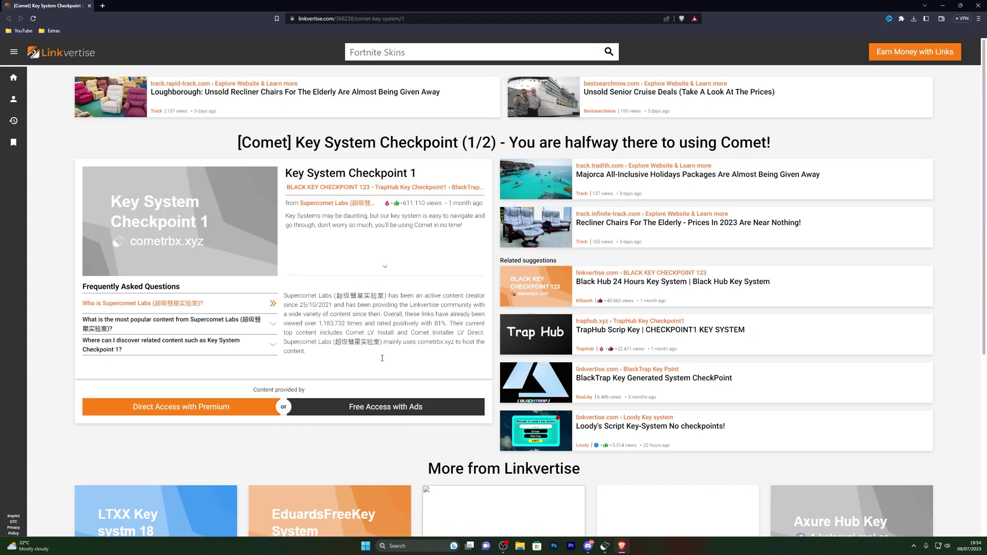
{"action": "left_click", "coordinate": [392, 408]}
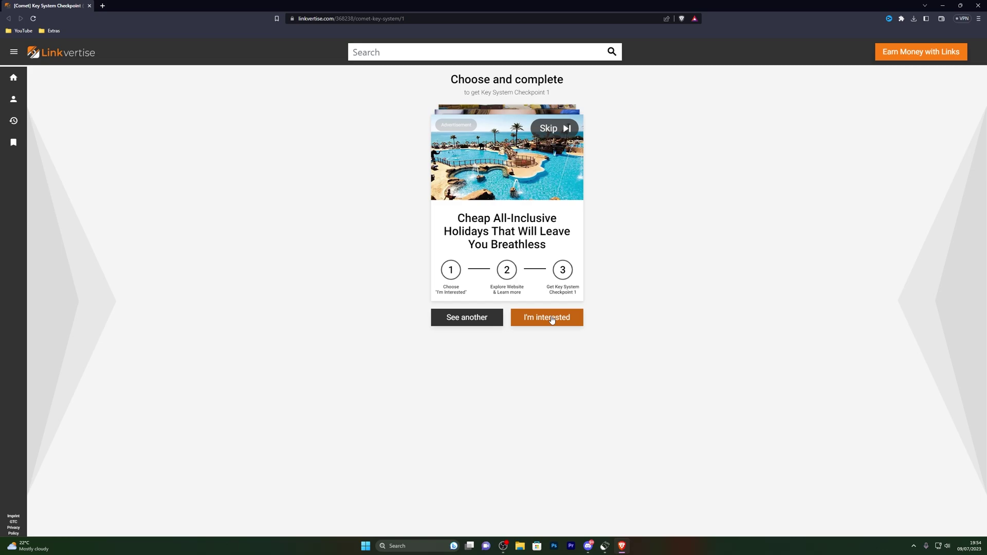
{"action": "left_click", "coordinate": [551, 321]}
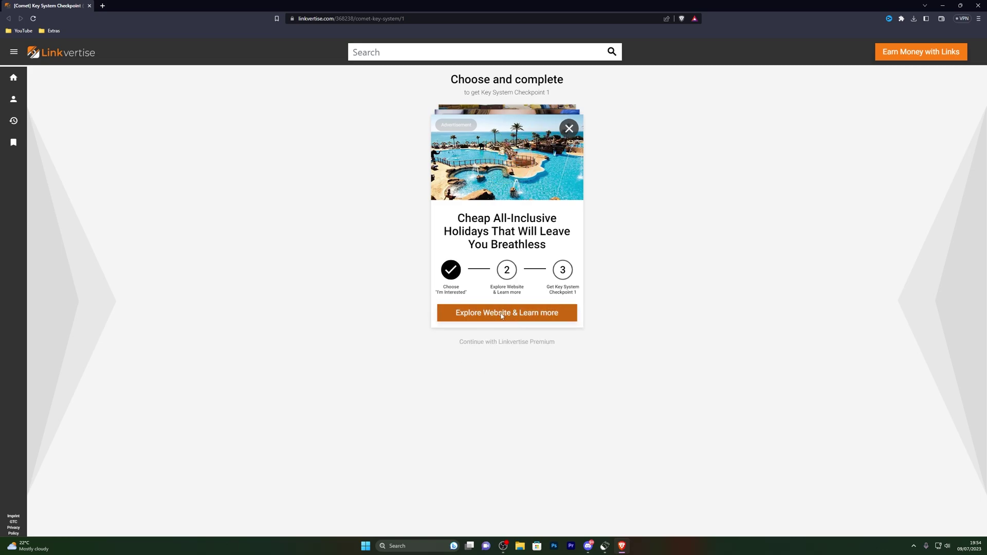
{"action": "left_click", "coordinate": [502, 314]}
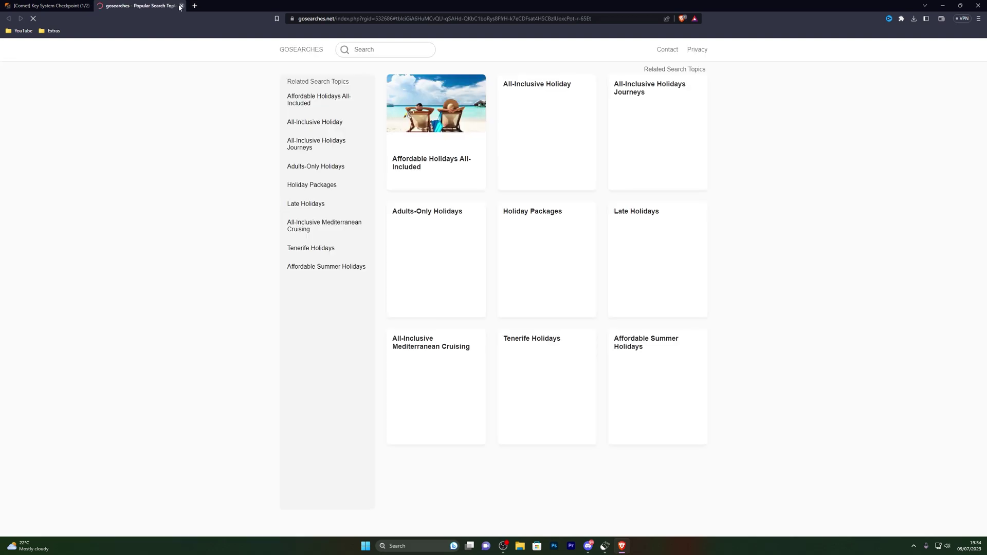
{"action": "left_click", "coordinate": [182, 6]}
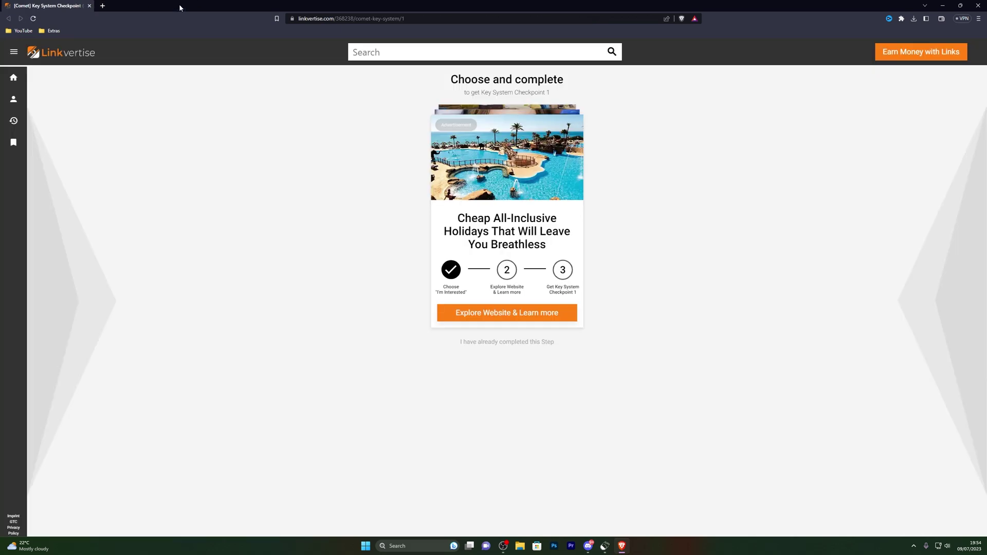
{"action": "left_click", "coordinate": [497, 342]}
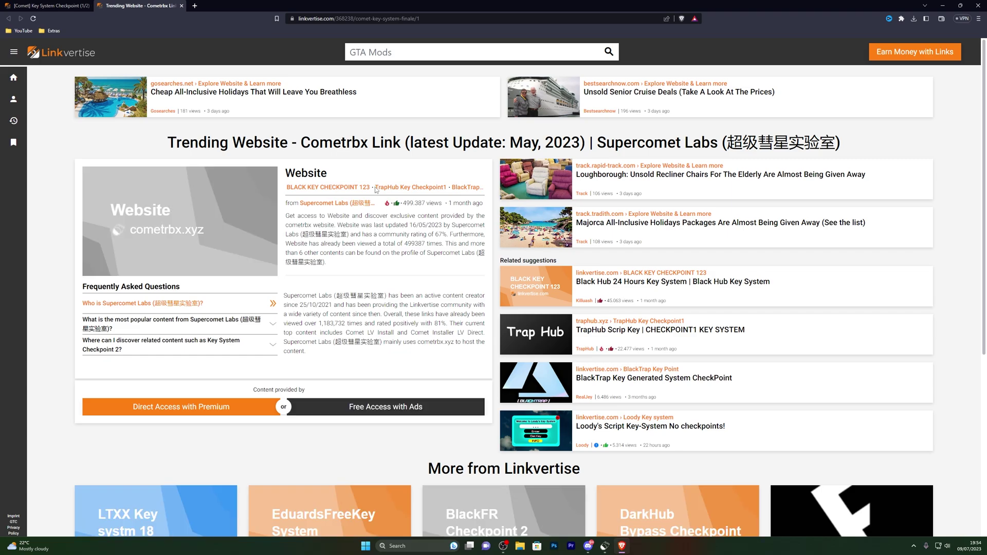
Clear checkpoint 2 by accepting the Opera GX ad offer and confirming the step done.
{"action": "left_click", "coordinate": [385, 413]}
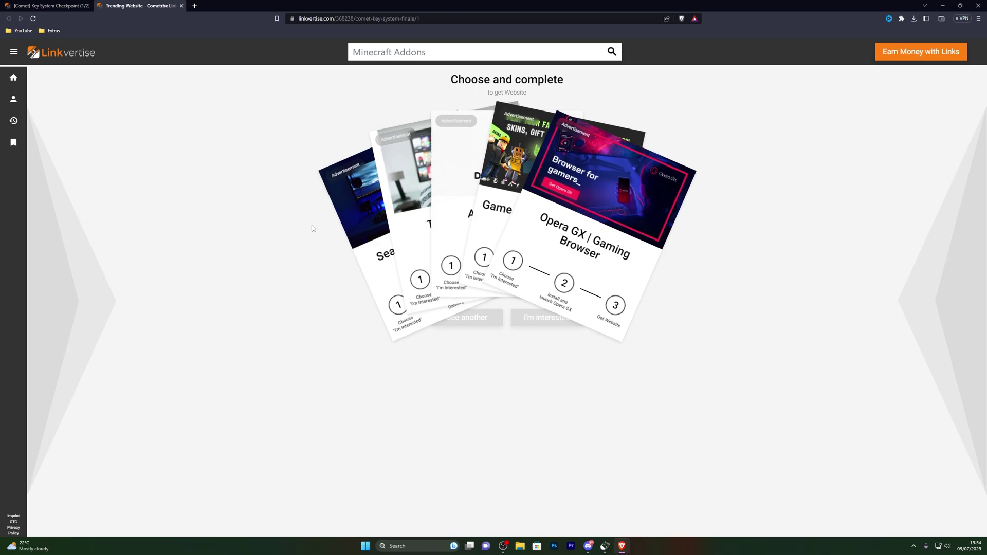
{"action": "left_click", "coordinate": [543, 328]}
{"action": "left_click", "coordinate": [544, 316]}
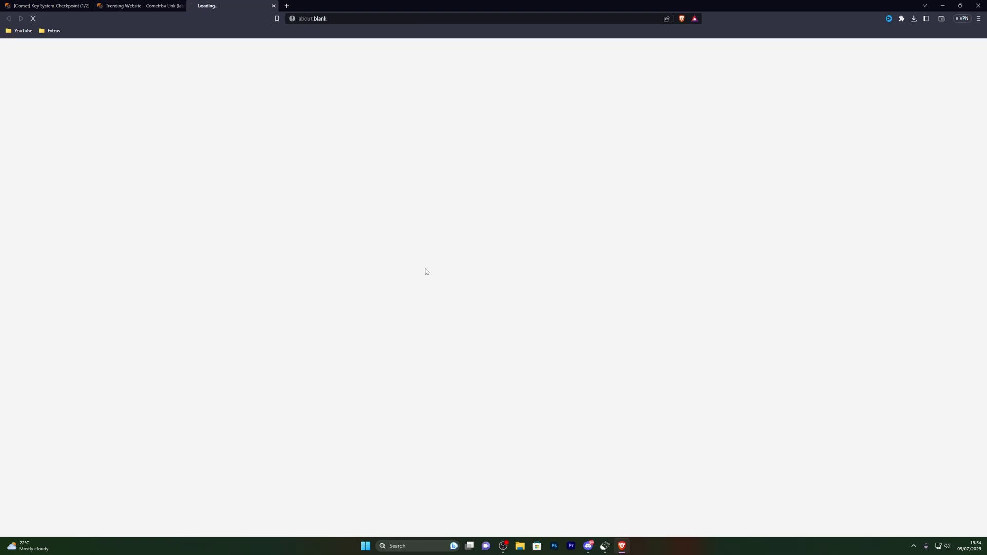
{"action": "left_click", "coordinate": [275, 6]}
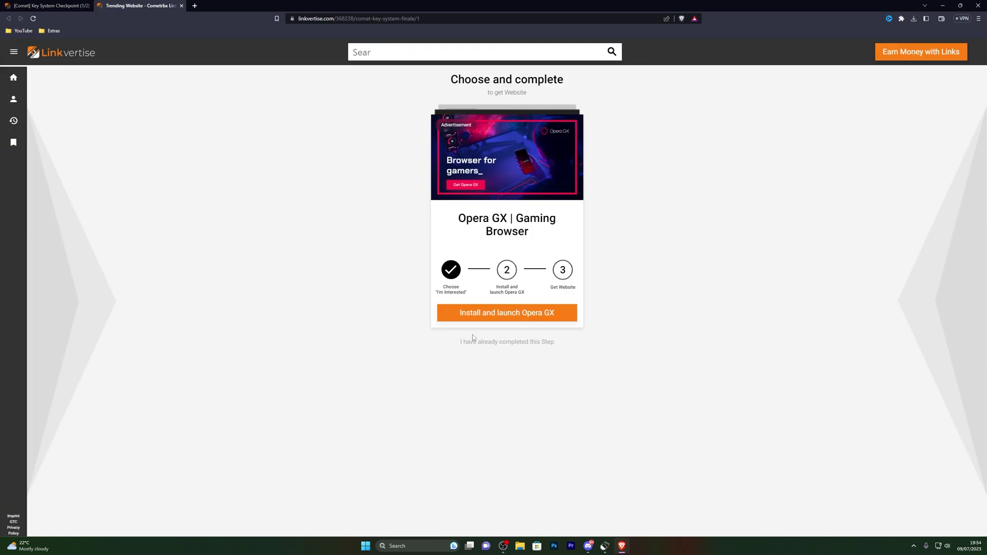
{"action": "left_click", "coordinate": [518, 343]}
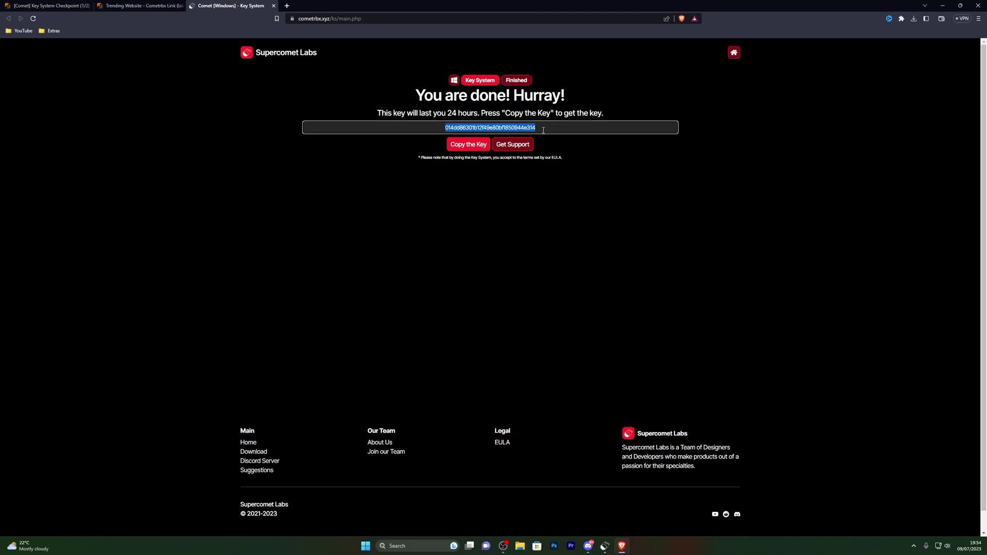
Copy the 24-hour key, paste it into Comet's Key System box and approve it.
{"action": "left_click", "coordinate": [464, 146]}
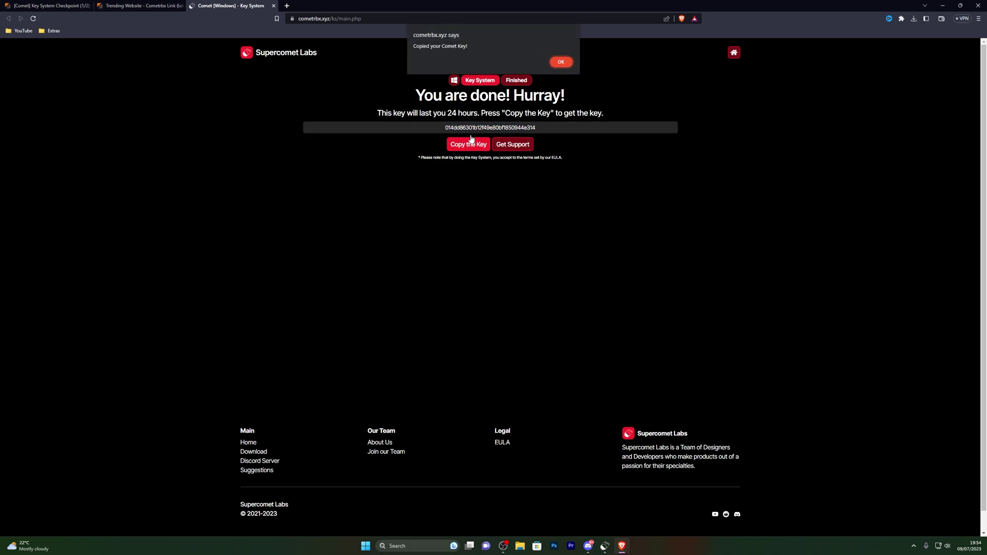
{"action": "left_click", "coordinate": [564, 62]}
{"action": "left_click", "coordinate": [604, 548]}
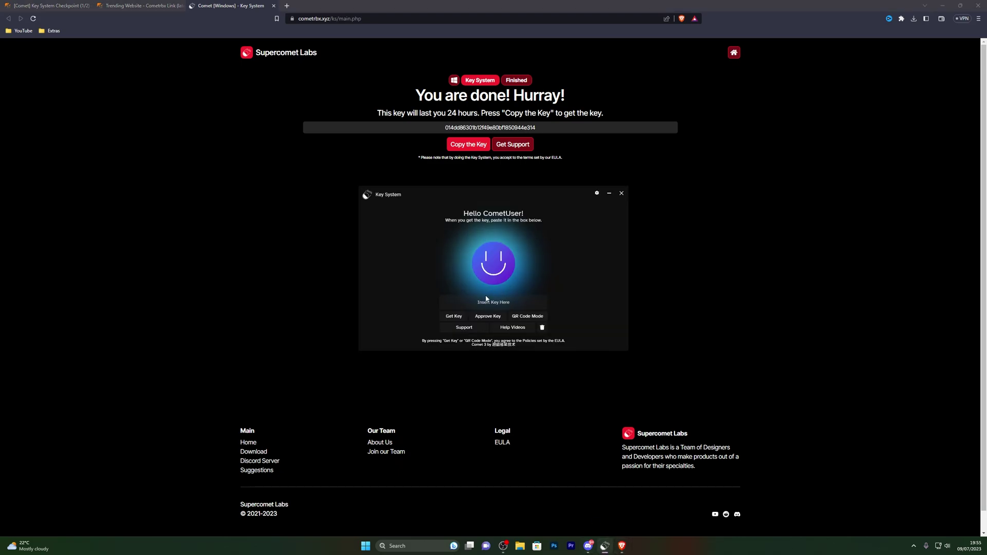
{"action": "left_click", "coordinate": [508, 304]}
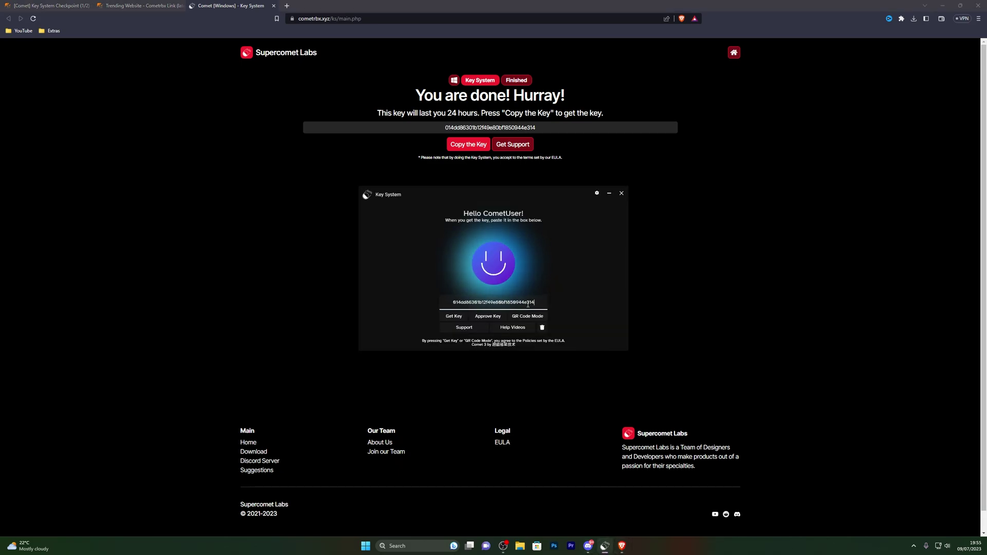
{"action": "double_click", "coordinate": [475, 304]}
{"action": "right_click", "coordinate": [484, 303]}
{"action": "left_click", "coordinate": [479, 316]}
{"action": "left_click", "coordinate": [486, 319]}
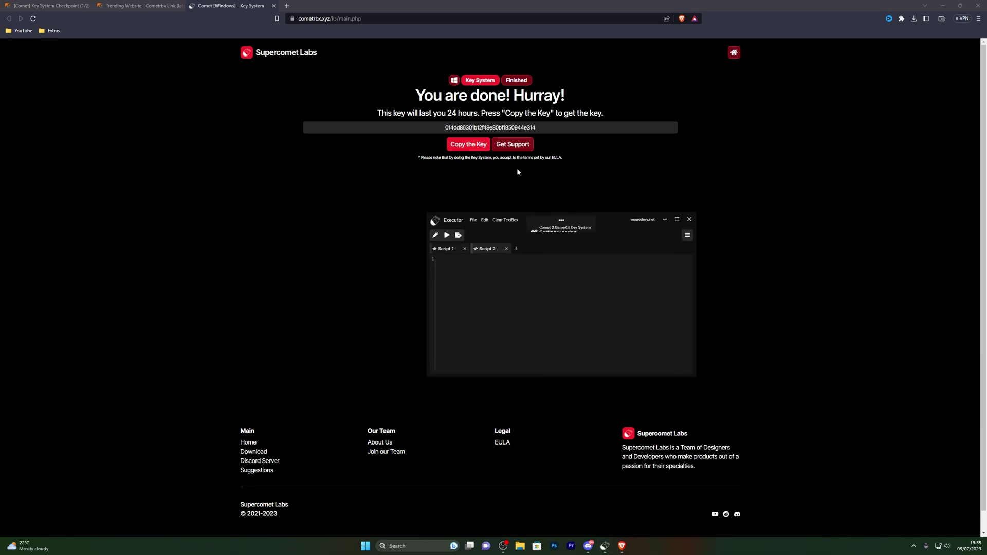
{"action": "left_click_drag", "start_coordinate": [539, 127], "coordinate": [459, 127]}
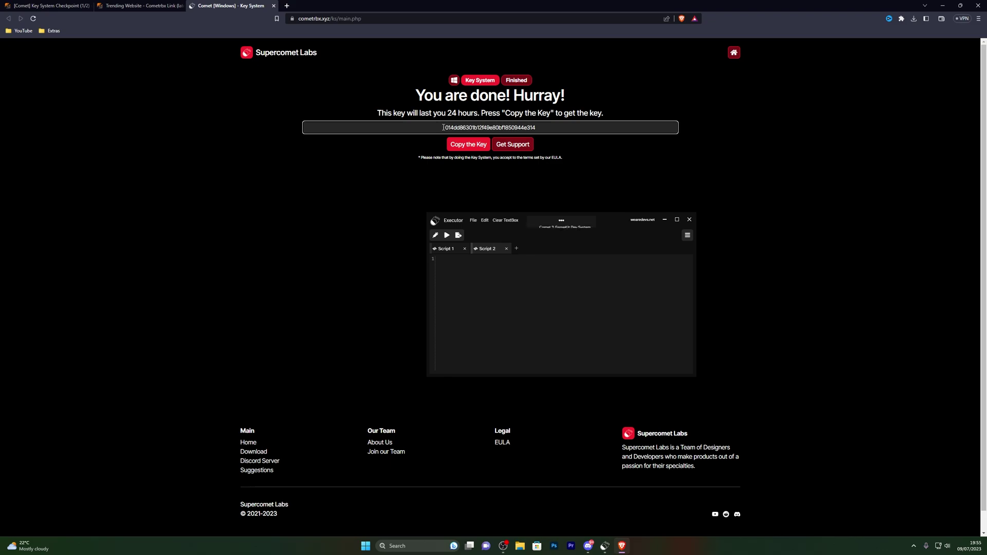
{"action": "left_click_drag", "start_coordinate": [539, 130], "coordinate": [442, 124]}
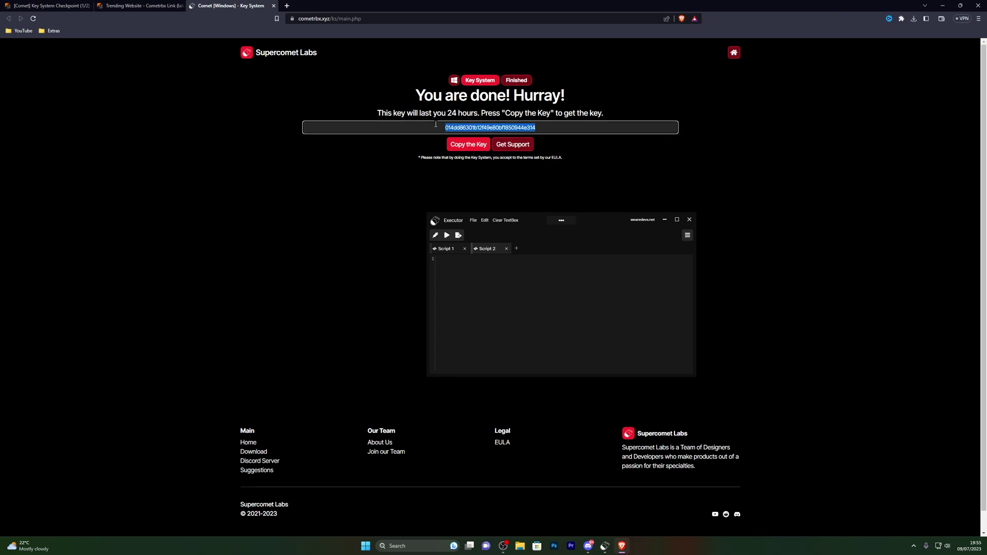
{"action": "left_click", "coordinate": [420, 153]}
{"action": "left_click", "coordinate": [545, 153]}
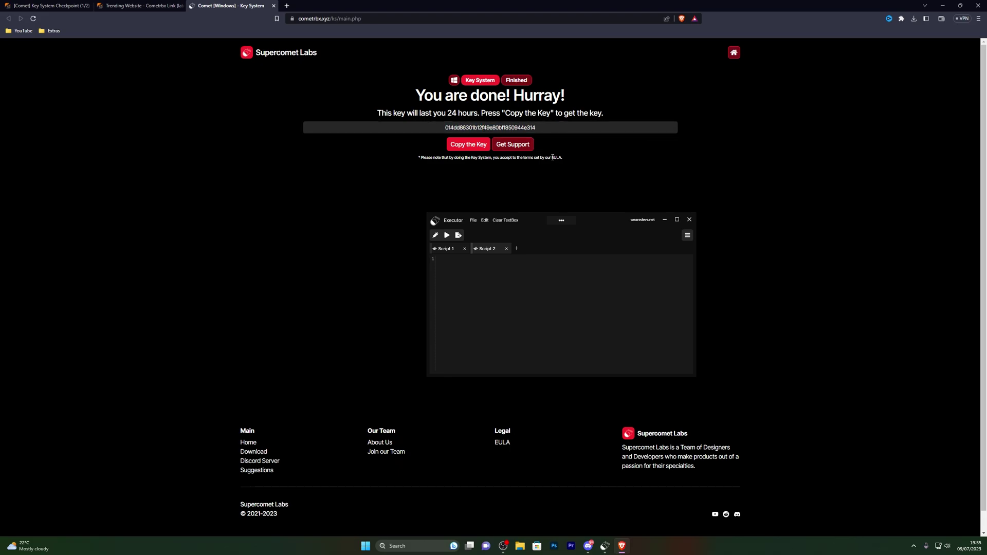
{"action": "left_click", "coordinate": [430, 169]}
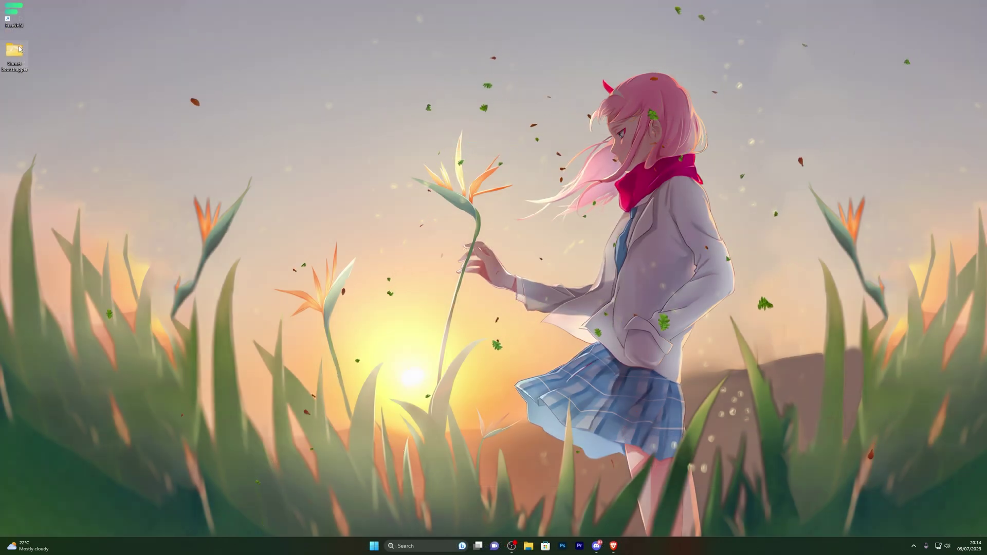
Open the Comet bootstrapper folder on the desktop and run the bootstrapper application.
{"action": "double_click", "coordinate": [19, 49]}
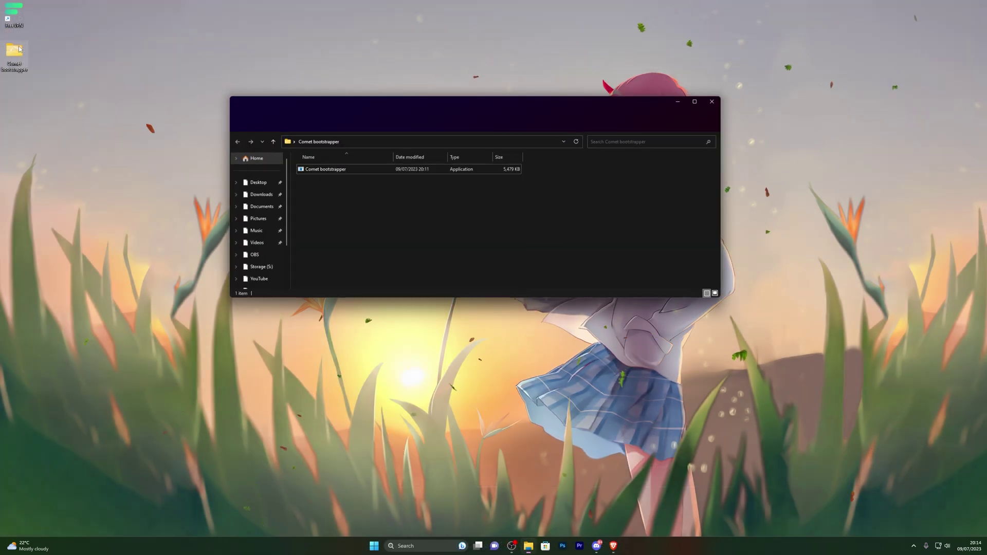
{"action": "left_click", "coordinate": [315, 174]}
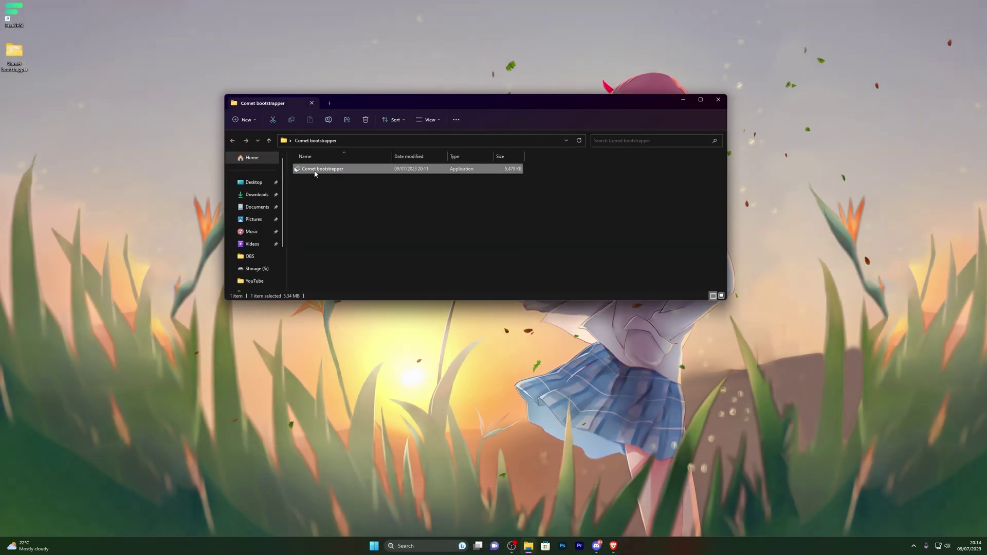
{"action": "double_click", "coordinate": [314, 170]}
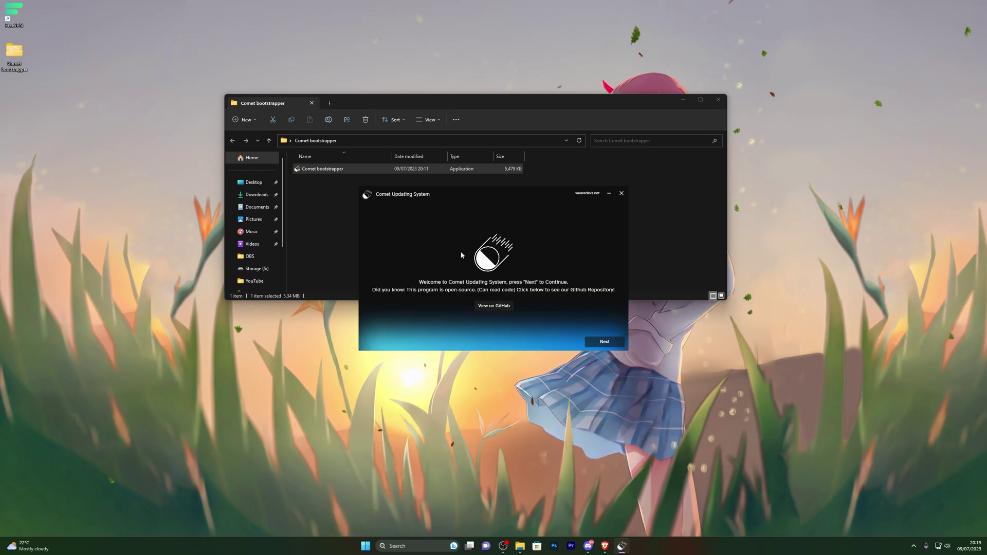
Accept the EULA, decline the Discord invite and exclude Comet from antivirus to install Comet 3.
{"action": "left_click_drag", "start_coordinate": [455, 194], "coordinate": [442, 186]}
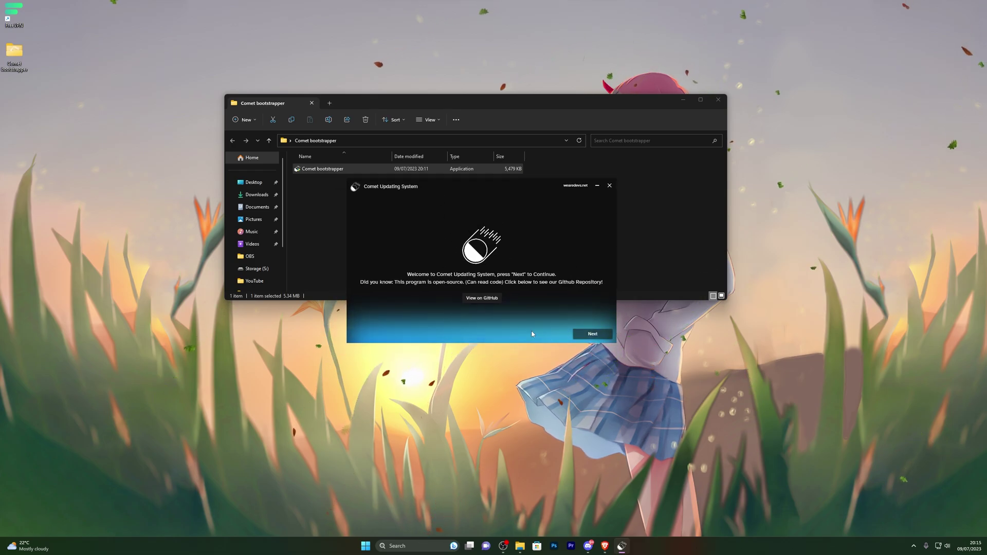
{"action": "left_click", "coordinate": [593, 337]}
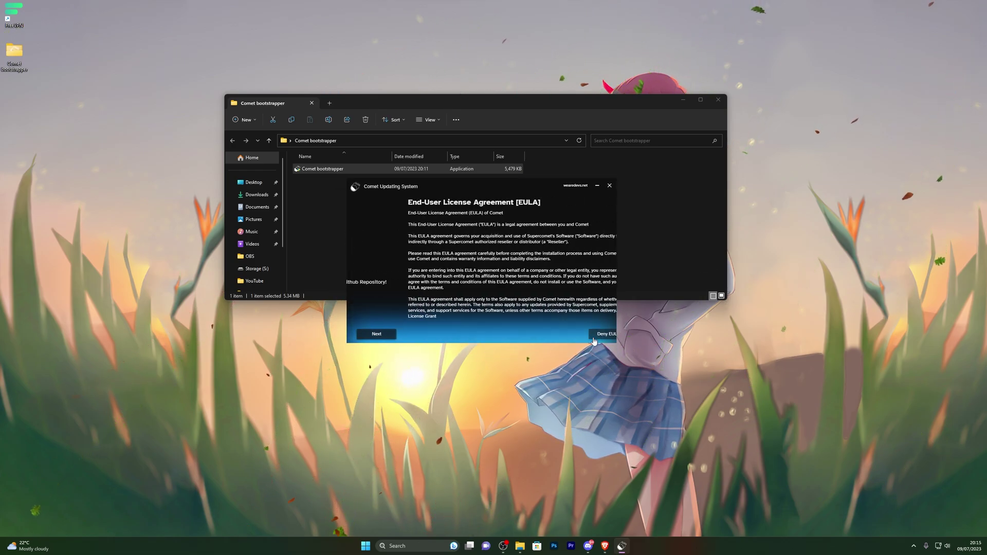
{"action": "left_click", "coordinate": [596, 335]}
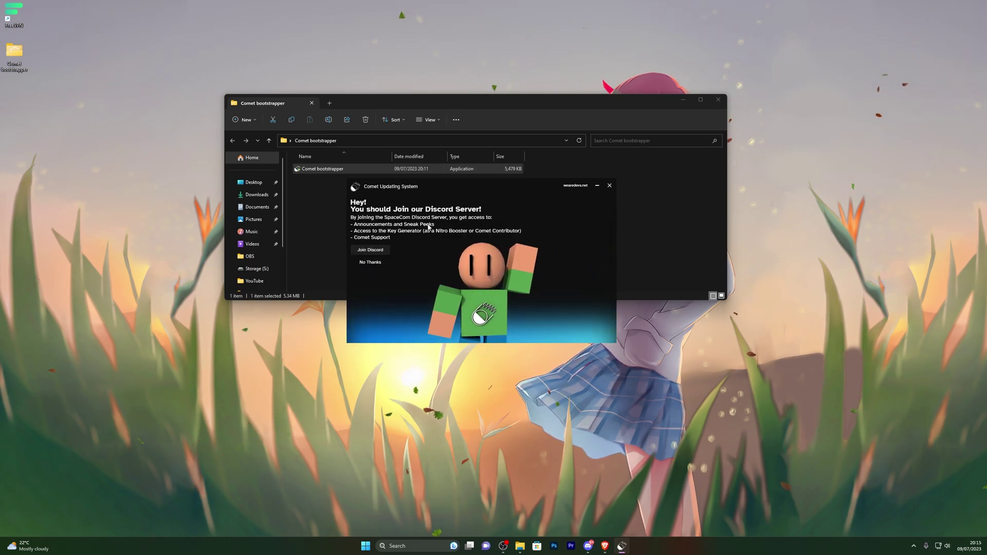
{"action": "left_click", "coordinate": [369, 262]}
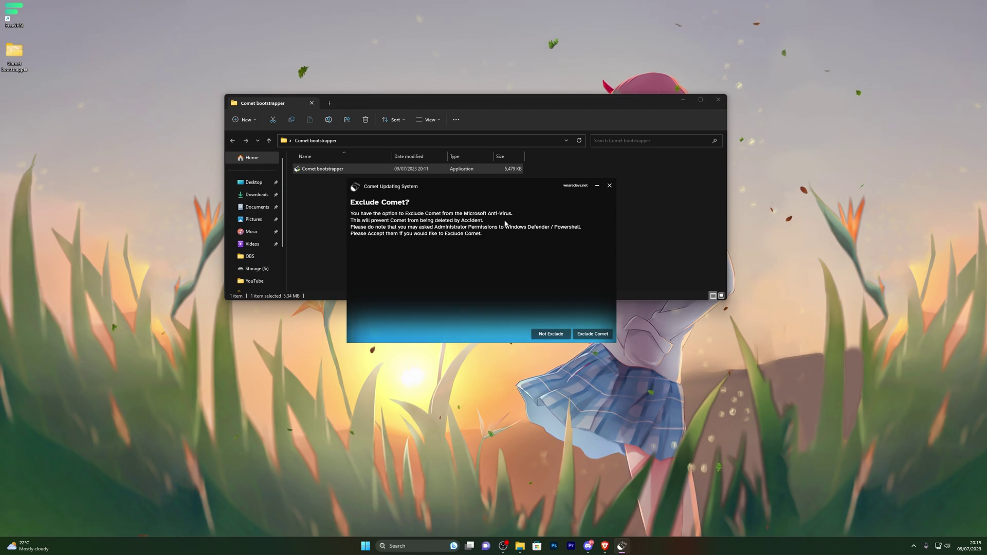
{"action": "left_click", "coordinate": [597, 339]}
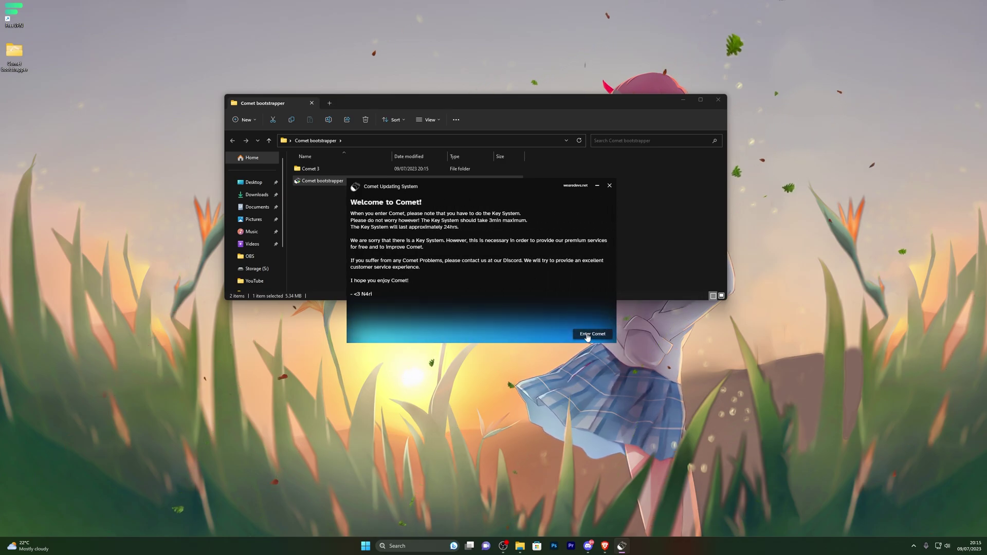
Enter Comet from the Welcome to Comet! screen.
{"action": "left_click", "coordinate": [590, 334]}
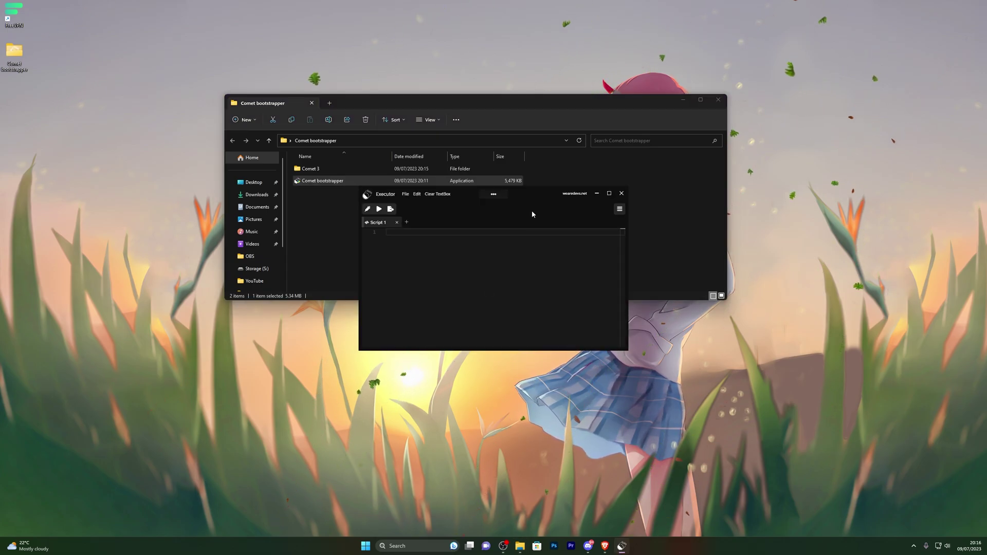
Browse the ScriptBlox script library and the settings panel, closing each to return to the Executor.
{"action": "left_click", "coordinate": [494, 194]}
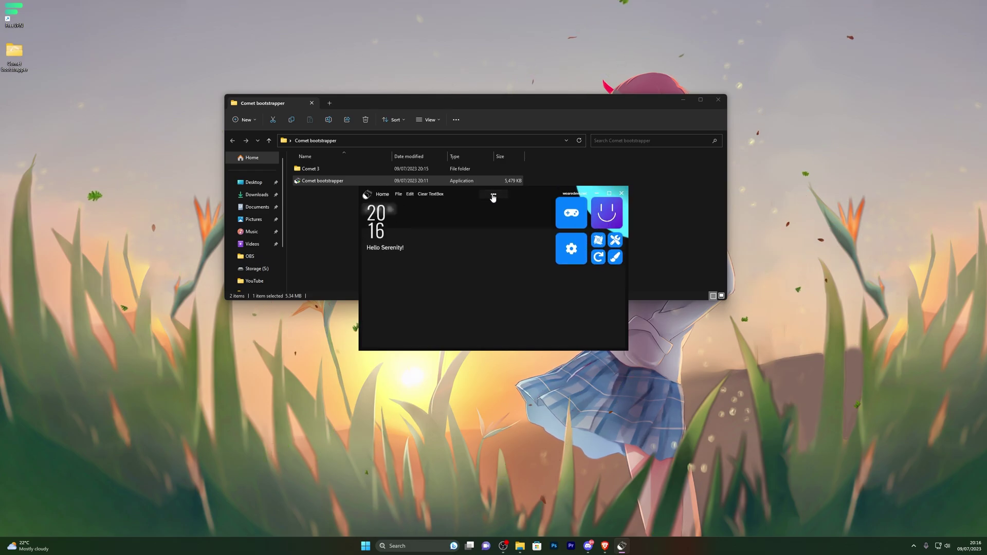
{"action": "left_click", "coordinate": [572, 253]}
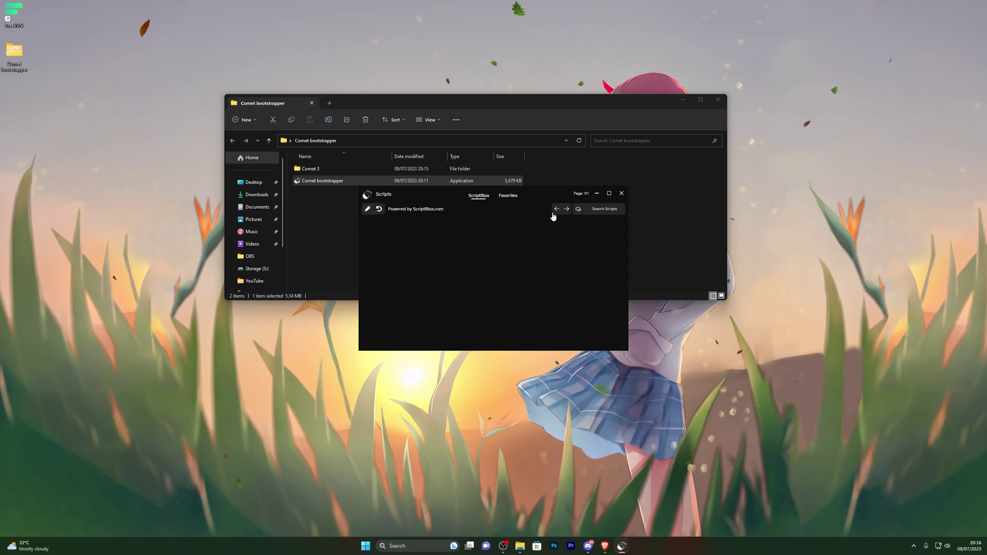
{"action": "left_click", "coordinate": [605, 209]}
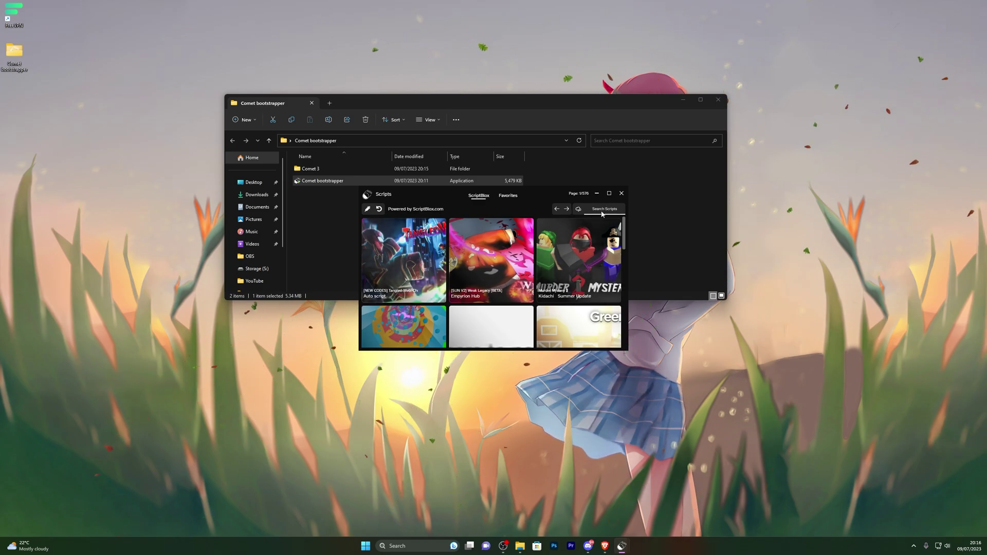
{"action": "left_click", "coordinate": [622, 194]}
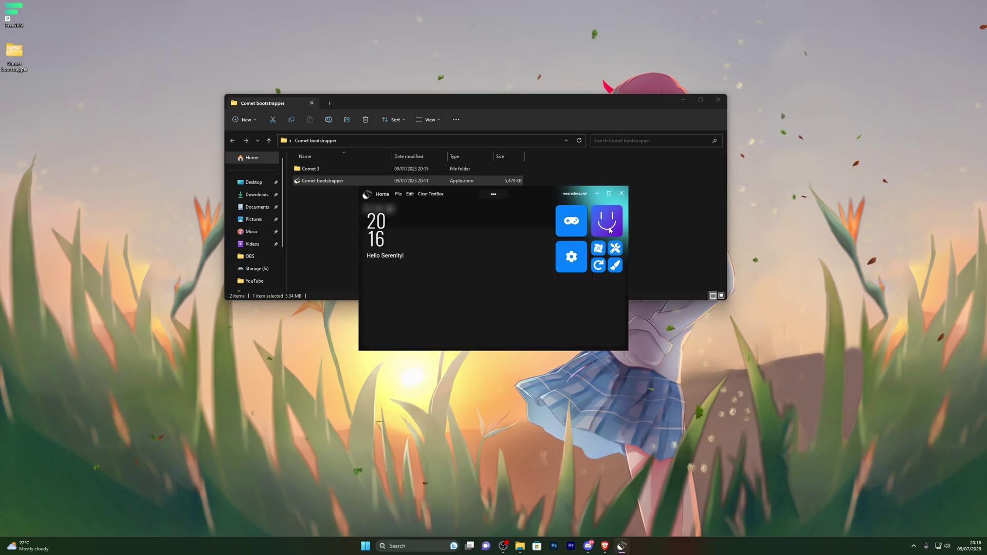
{"action": "left_click", "coordinate": [572, 260]}
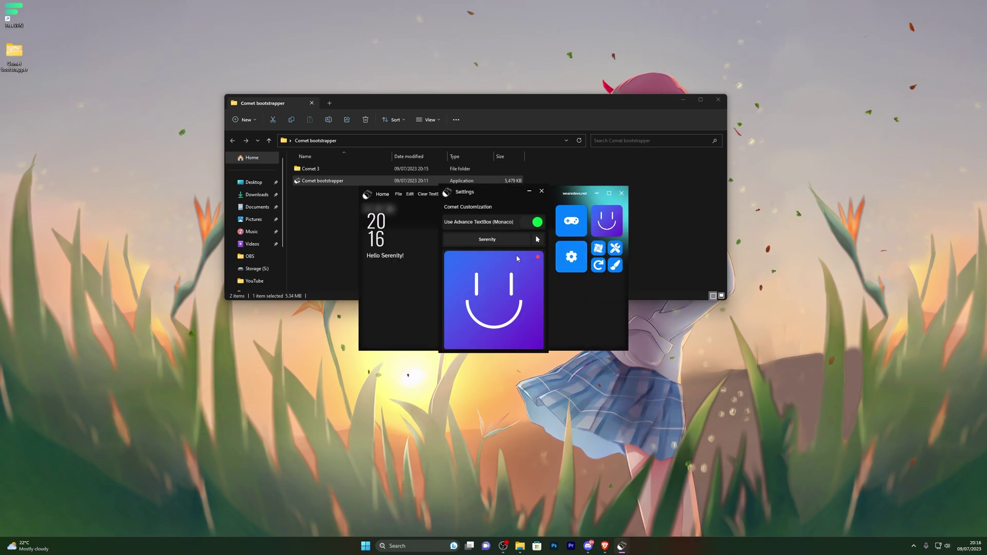
{"action": "left_click", "coordinate": [542, 192]}
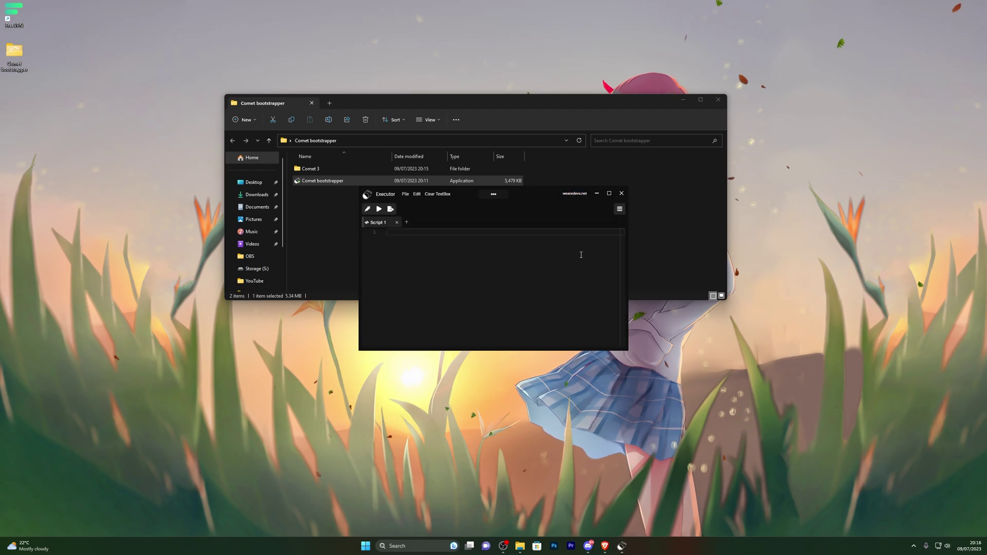
Review Comet's saved script list and move the executor window lower and right.
{"action": "left_click", "coordinate": [619, 211]}
{"action": "scroll", "coordinate": [591, 267], "scroll_direction": "down", "scroll_amount": 2}
{"action": "scroll", "coordinate": [594, 267], "scroll_direction": "up", "scroll_amount": 3}
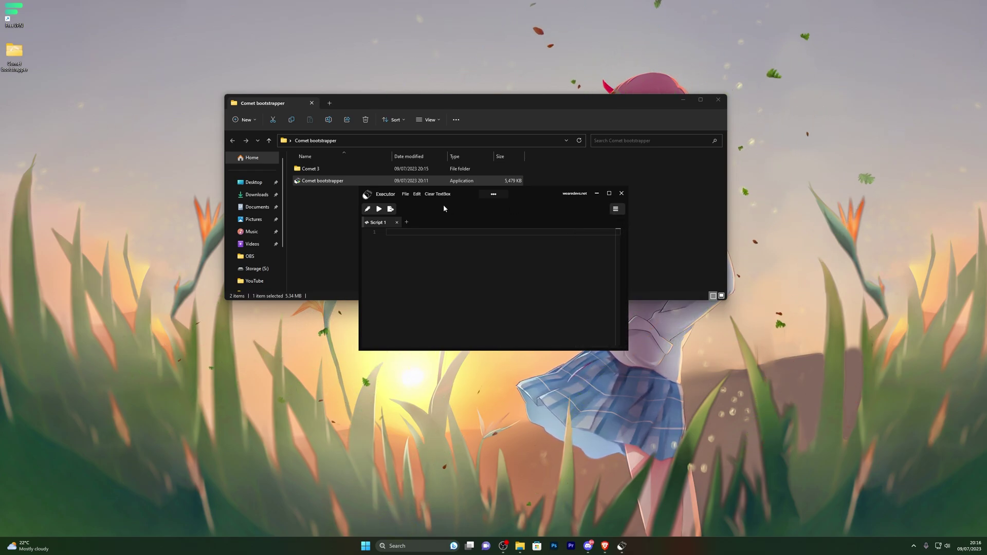
{"action": "left_click_drag", "start_coordinate": [437, 197], "coordinate": [601, 234]}
Open Comet 3 > scripts in File Explorer and load Aimbot.txt into the editor.
{"action": "double_click", "coordinate": [316, 172]}
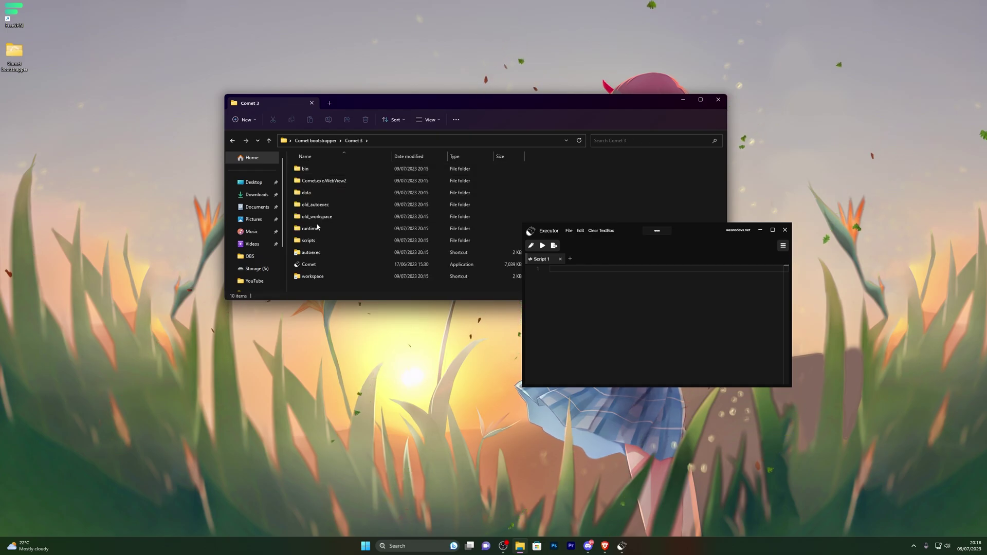
{"action": "double_click", "coordinate": [311, 240]}
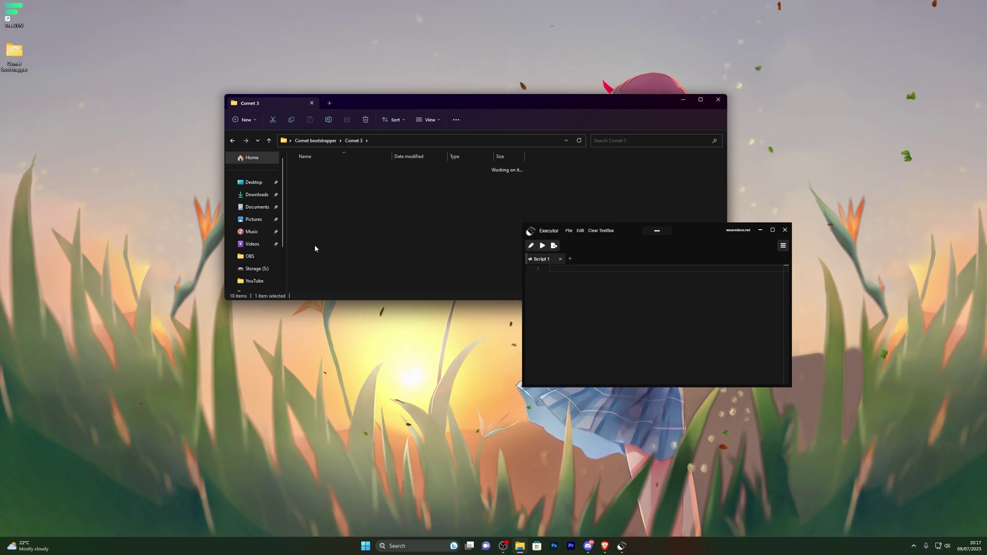
{"action": "scroll", "coordinate": [328, 229], "scroll_direction": "down", "scroll_amount": 3}
{"action": "scroll", "coordinate": [328, 229], "scroll_direction": "down", "scroll_amount": 4}
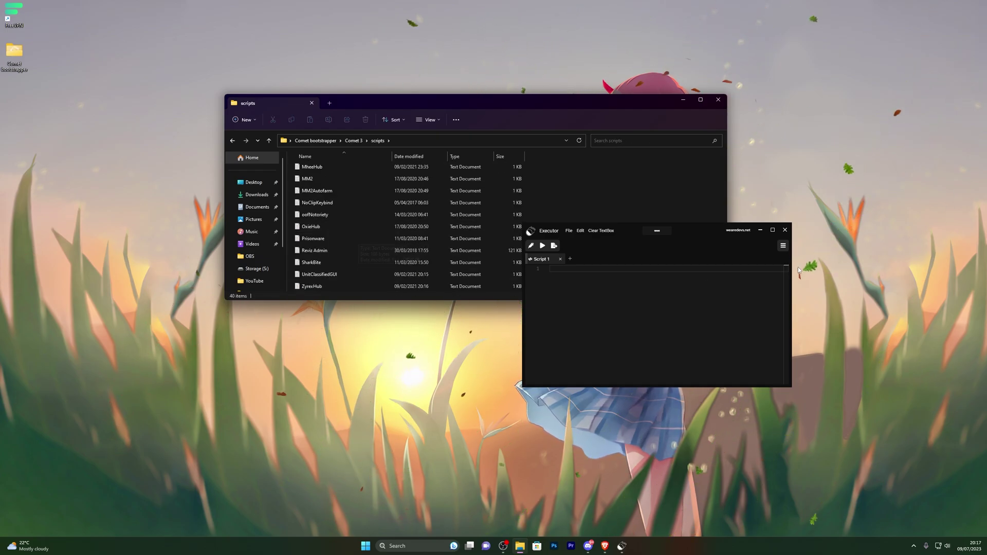
{"action": "left_click", "coordinate": [784, 245]}
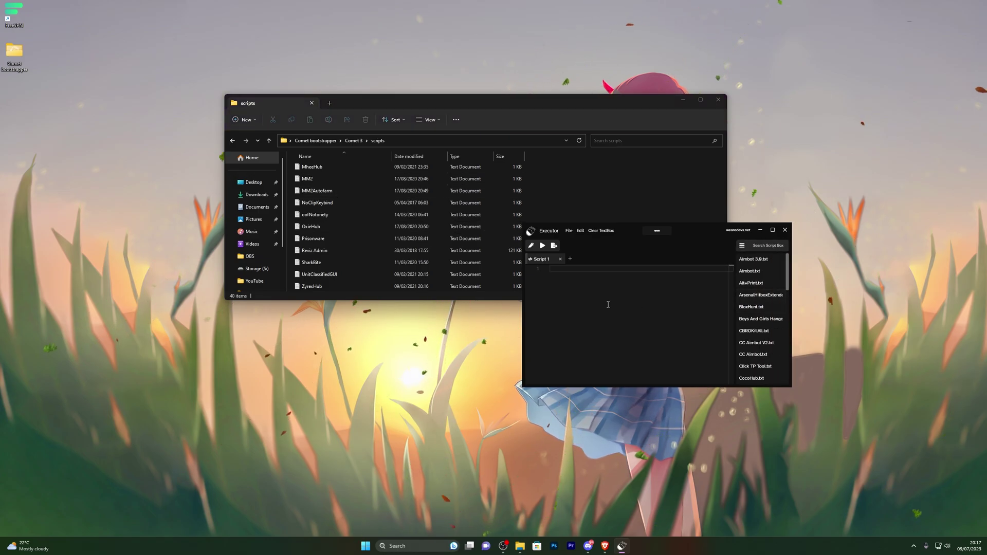
{"action": "left_click", "coordinate": [752, 274]}
{"action": "left_click", "coordinate": [753, 274]}
{"action": "left_click", "coordinate": [752, 274]}
{"action": "left_click", "coordinate": [752, 277]}
{"action": "left_click", "coordinate": [751, 272]}
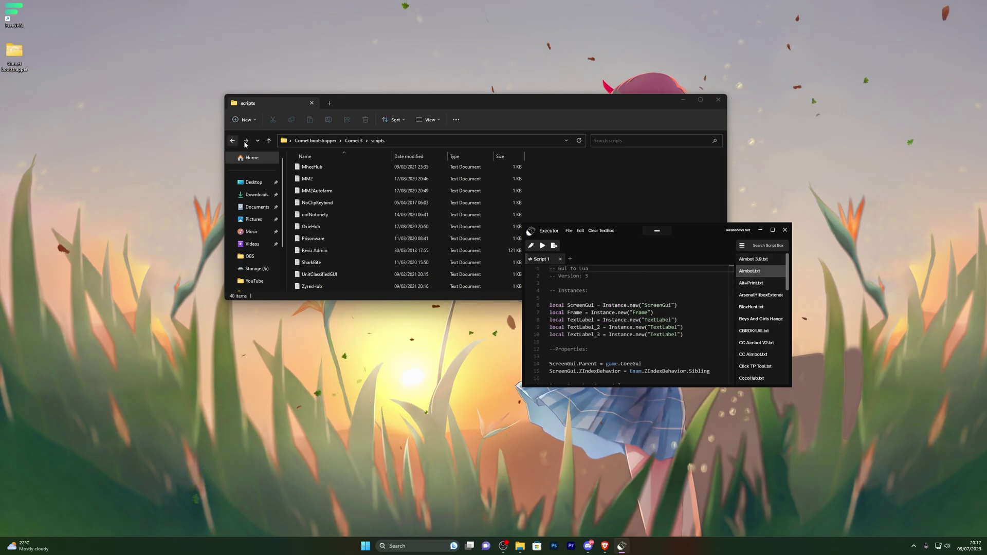
Open the autoexec folder and view the fps file in Notepad, then close it.
{"action": "left_click", "coordinate": [269, 140]}
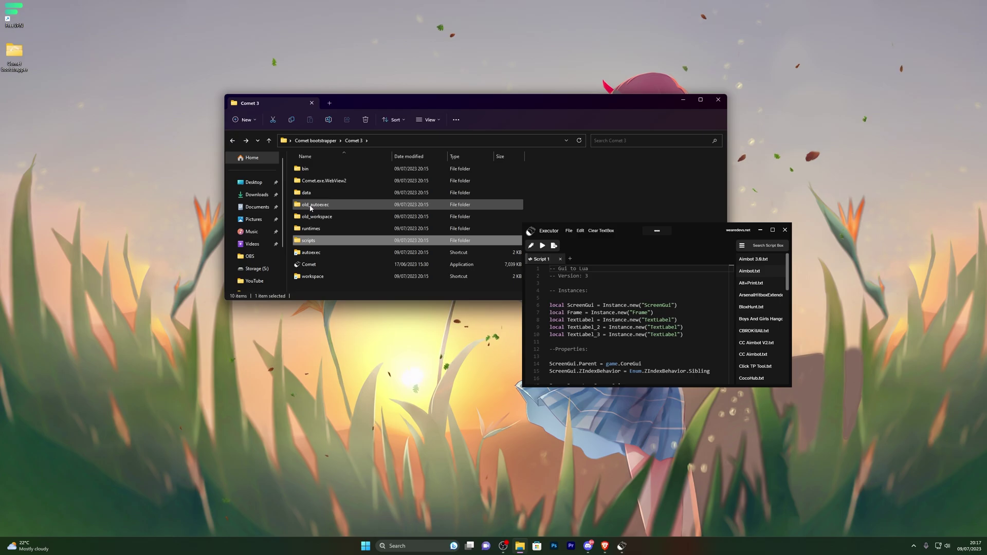
{"action": "double_click", "coordinate": [311, 252]}
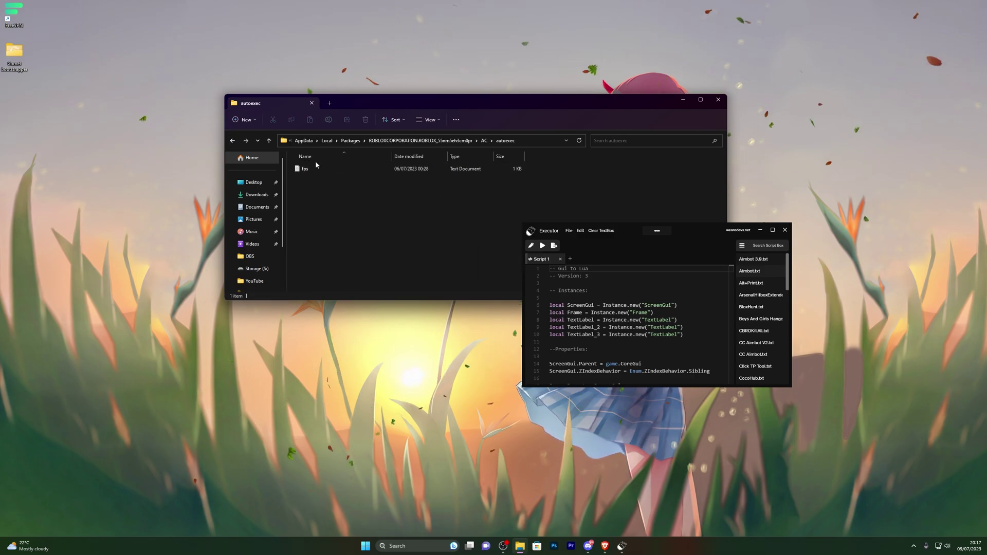
{"action": "double_click", "coordinate": [397, 172]}
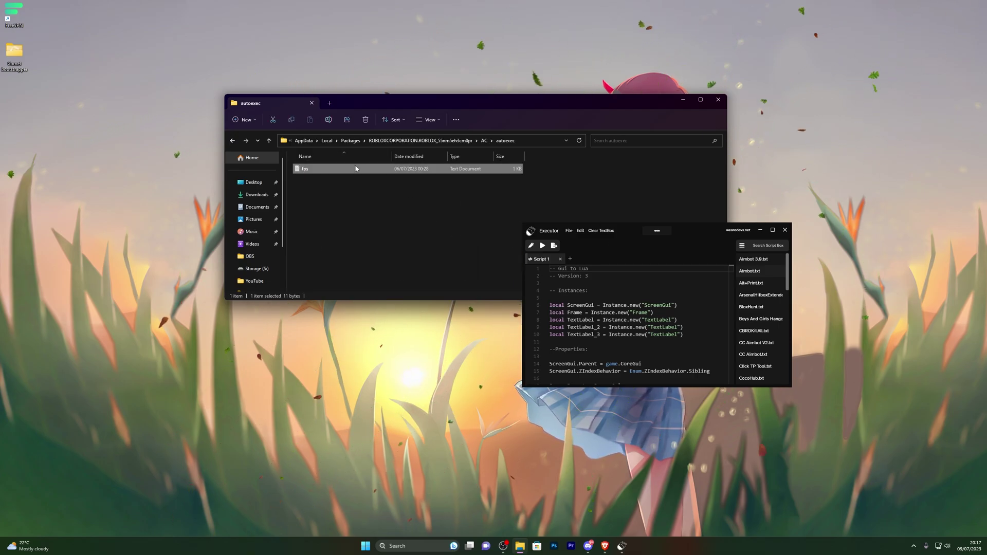
{"action": "left_click", "coordinate": [665, 110]}
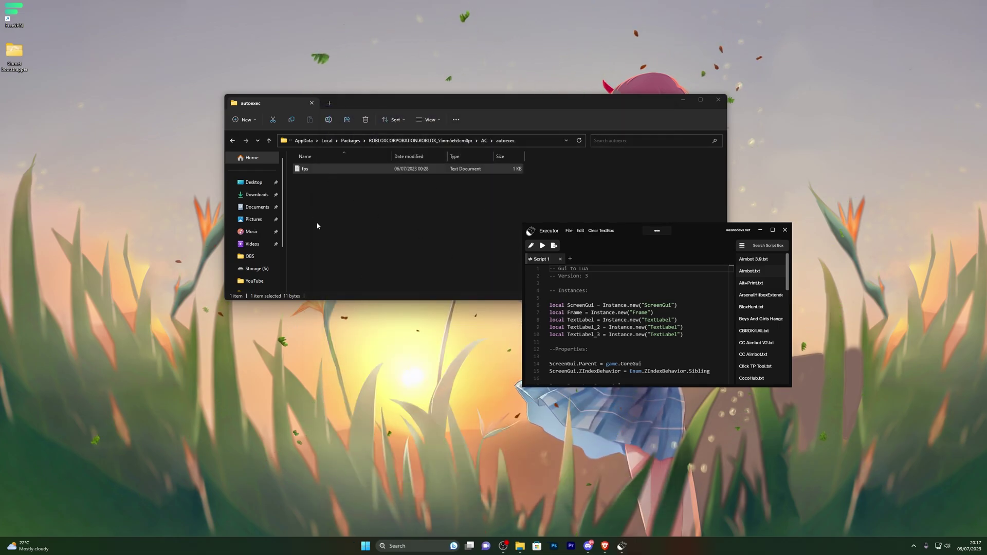
{"action": "left_click_drag", "start_coordinate": [692, 227], "coordinate": [638, 220]}
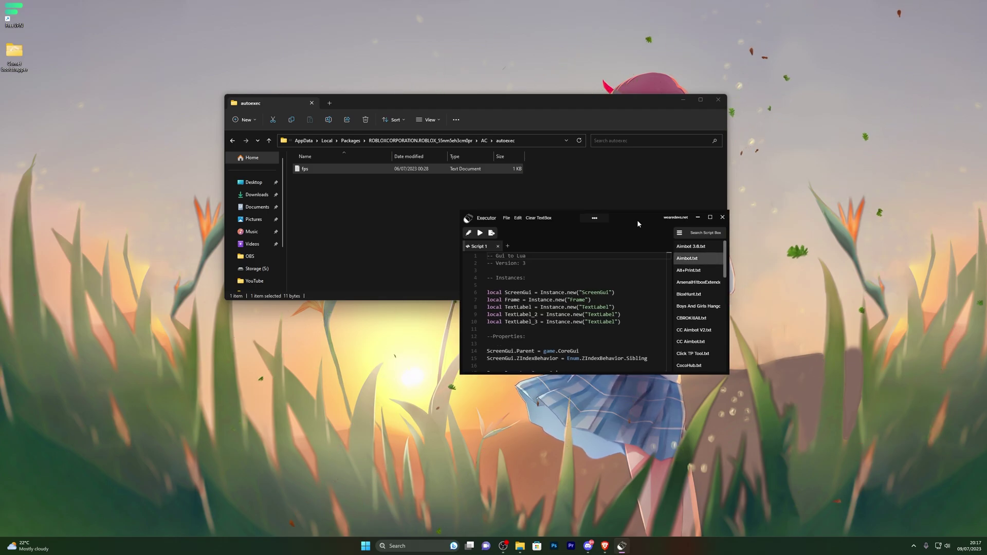
Search the Microsoft Store for 'roblox' and launch Roblox from its product page.
{"action": "left_click", "coordinate": [539, 545]}
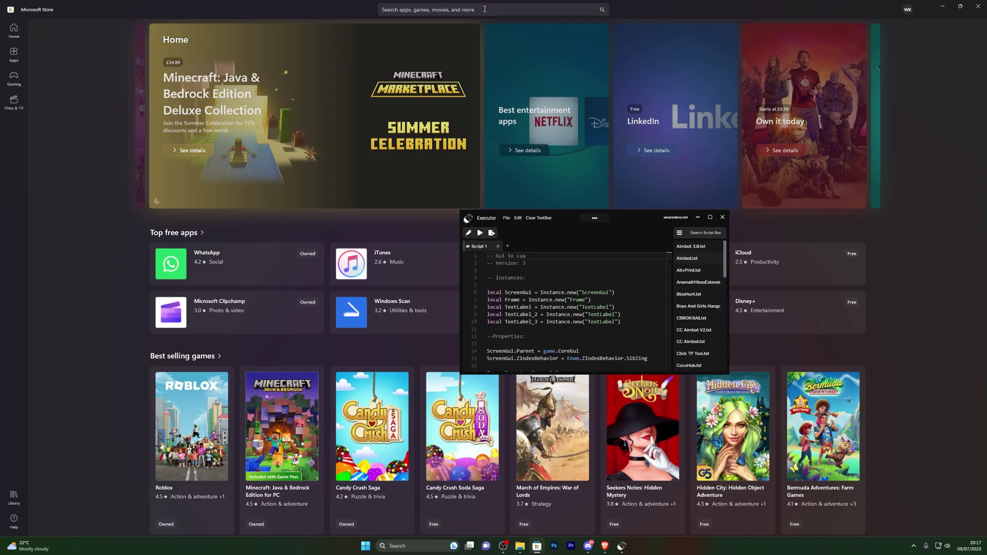
{"action": "left_click", "coordinate": [484, 9]}
{"action": "type", "text": "roblox"}
{"action": "left_click", "coordinate": [447, 29]}
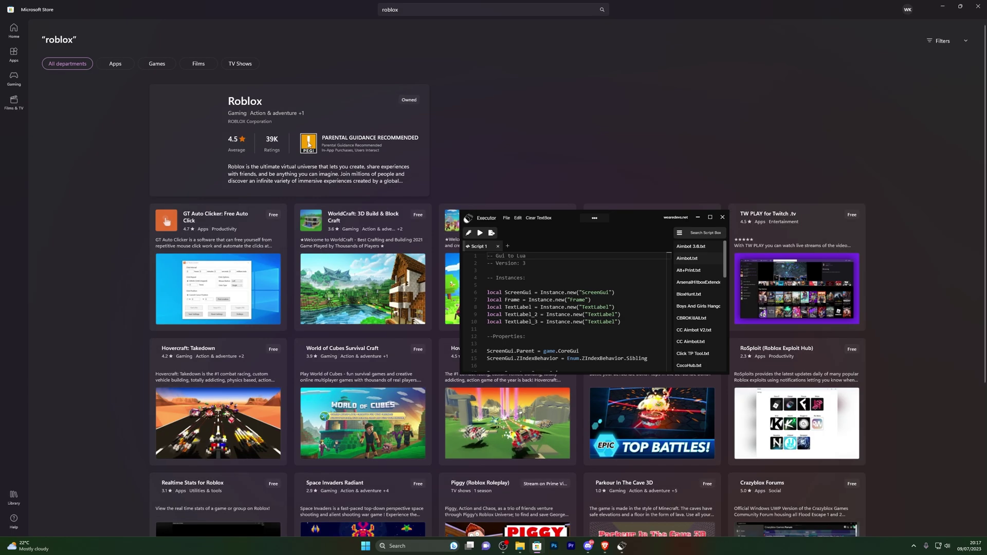
{"action": "left_click", "coordinate": [205, 138]}
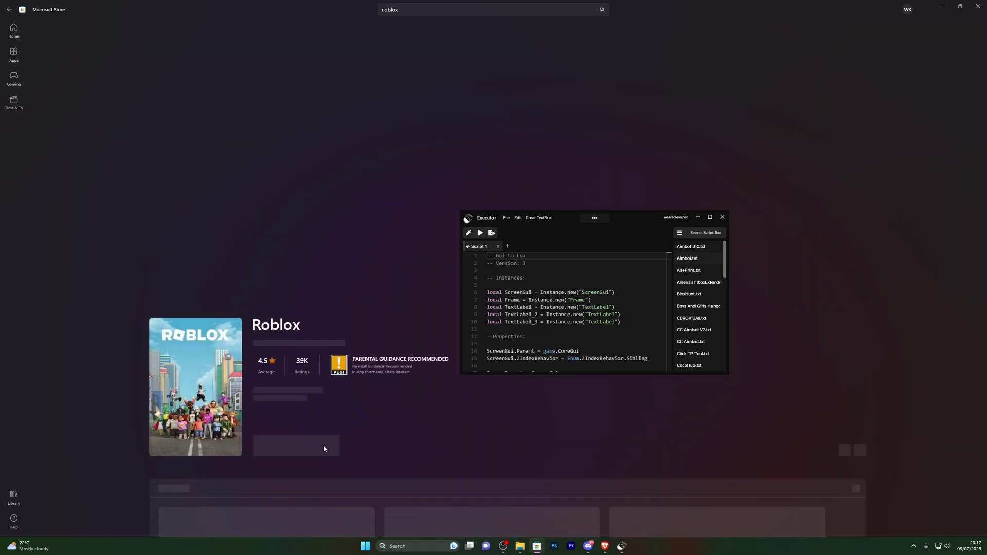
{"action": "left_click", "coordinate": [318, 452]}
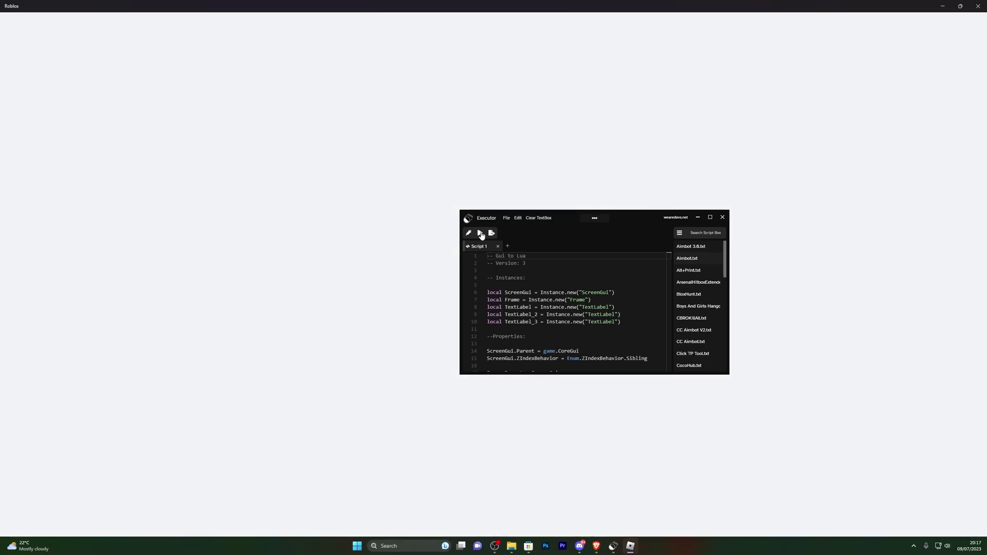
Inject Comet into Roblox, move the Executor to the upper right, and start playing Arsenal.
{"action": "scroll", "coordinate": [339, 309], "scroll_direction": "down", "scroll_amount": 1}
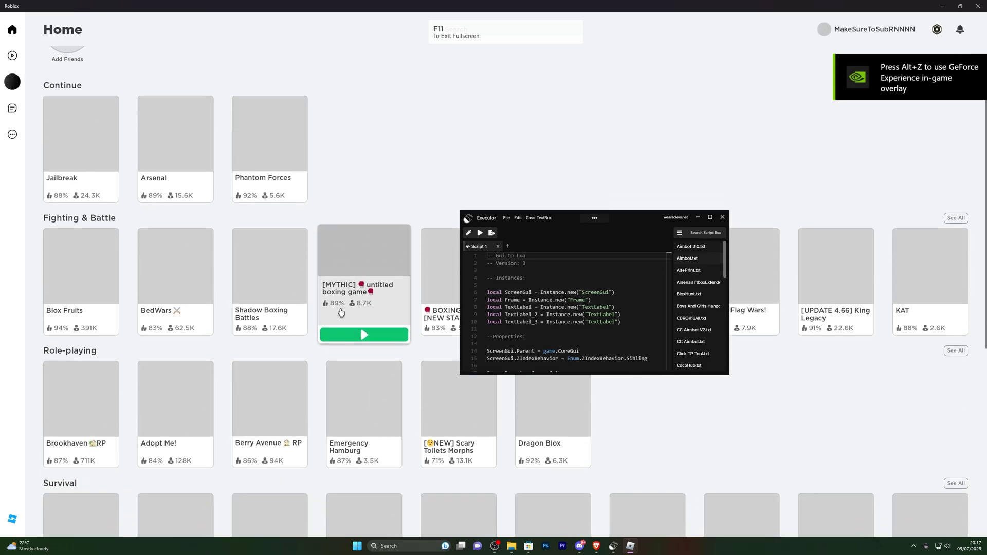
{"action": "left_click", "coordinate": [469, 235]}
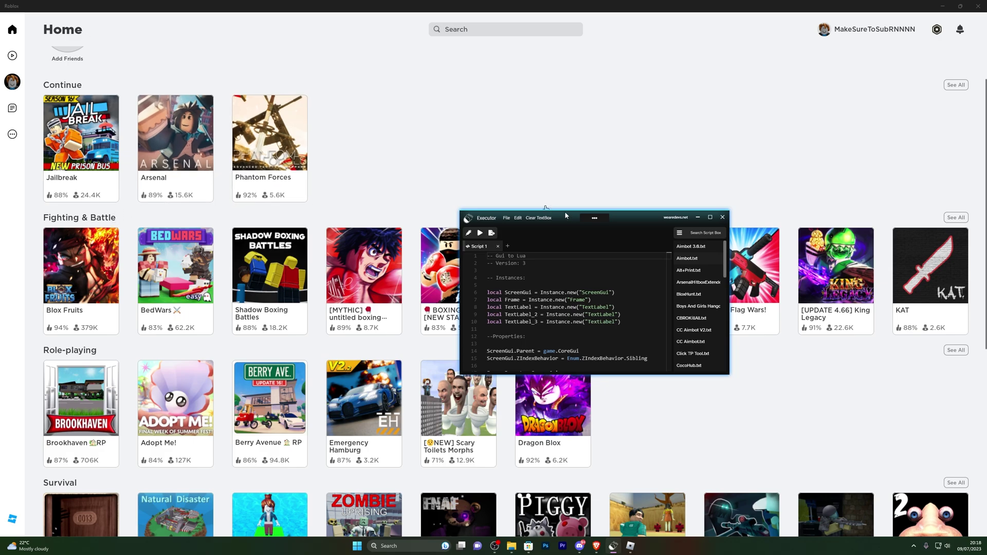
{"action": "left_click_drag", "start_coordinate": [570, 217], "coordinate": [410, 137]}
{"action": "left_click_drag", "start_coordinate": [488, 135], "coordinate": [634, 104]}
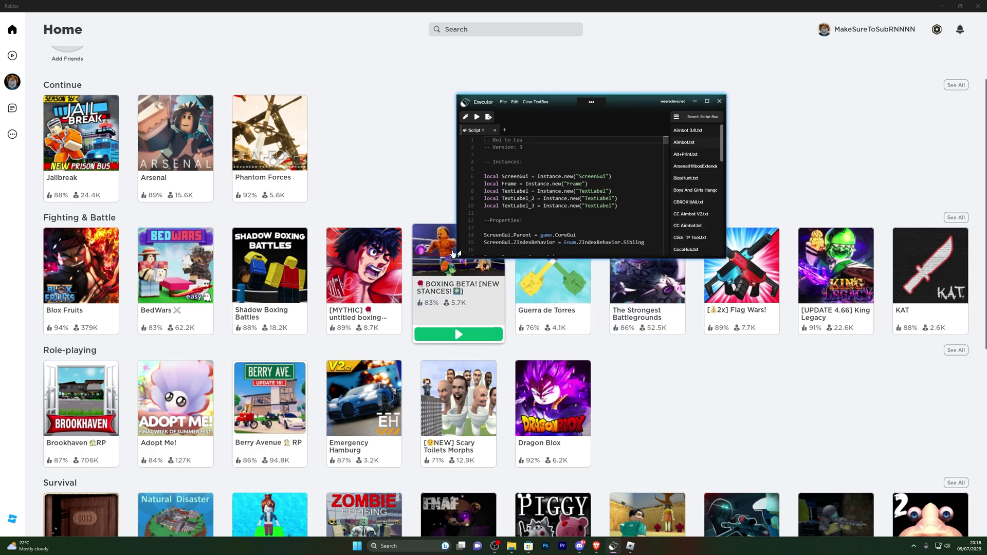
{"action": "left_click", "coordinate": [175, 201]}
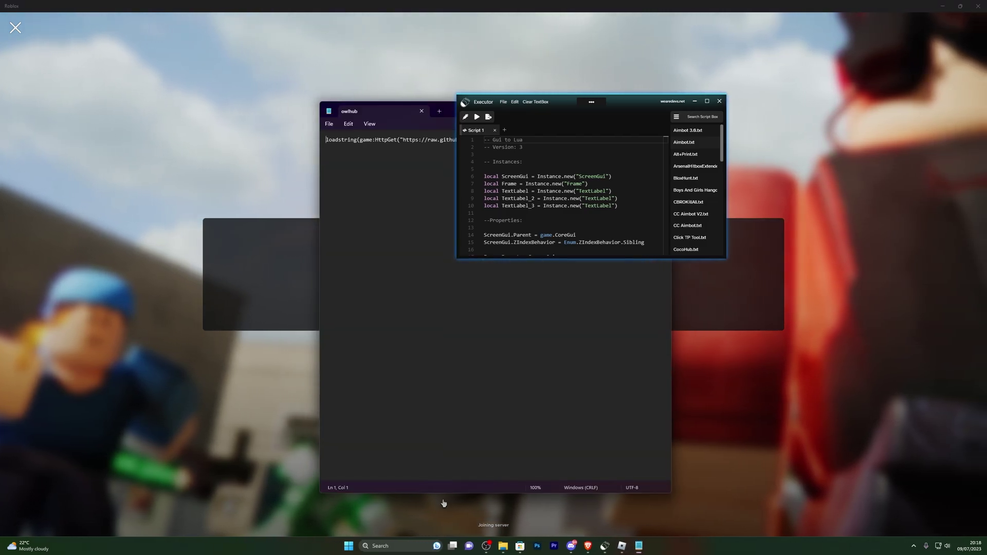
Replace the Executor's script with the owlhub loadstring copied from Notepad, then execute it.
{"action": "key", "text": "ctrl+a"}
{"action": "key", "text": "alt+F4"}
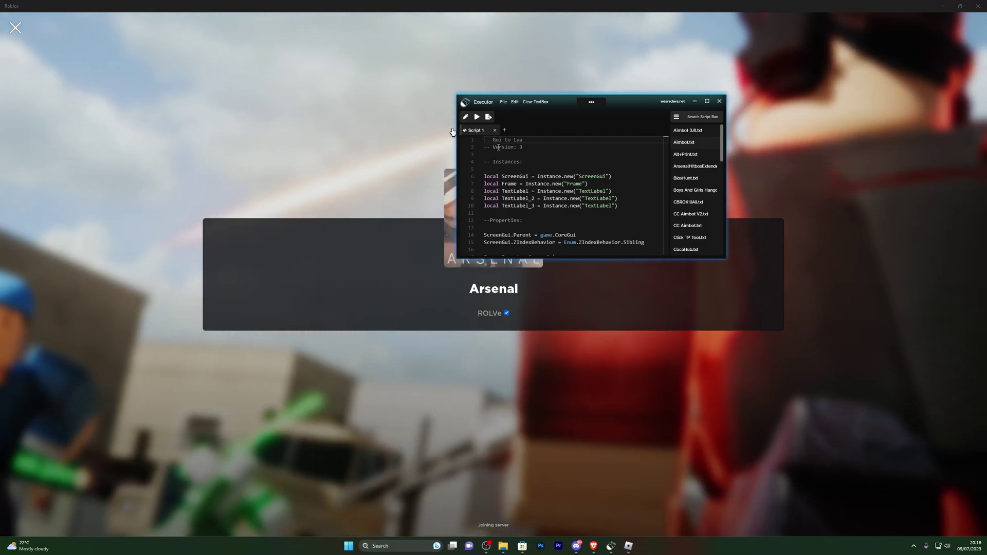
{"action": "left_click", "coordinate": [530, 162]}
{"action": "key", "text": "ctrl+a"}
{"action": "type", "text": "loadstring(game:HttpGet(\"https://raw.githubusercontent.com/CriShoux/OwlHub/master/OwlHub.txt\"))();"}
{"action": "left_click_drag", "start_coordinate": [563, 102], "coordinate": [757, 117]}
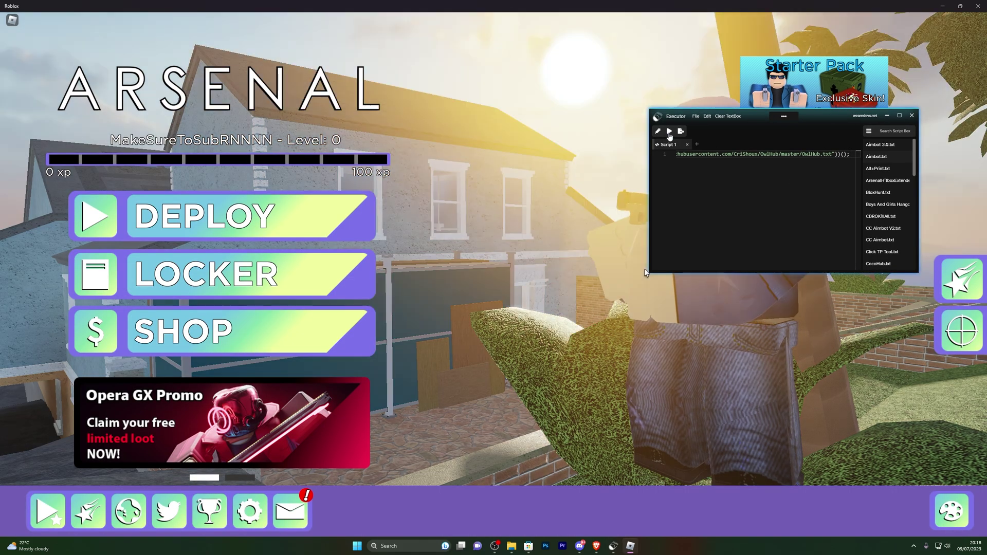
{"action": "left_click", "coordinate": [670, 132]}
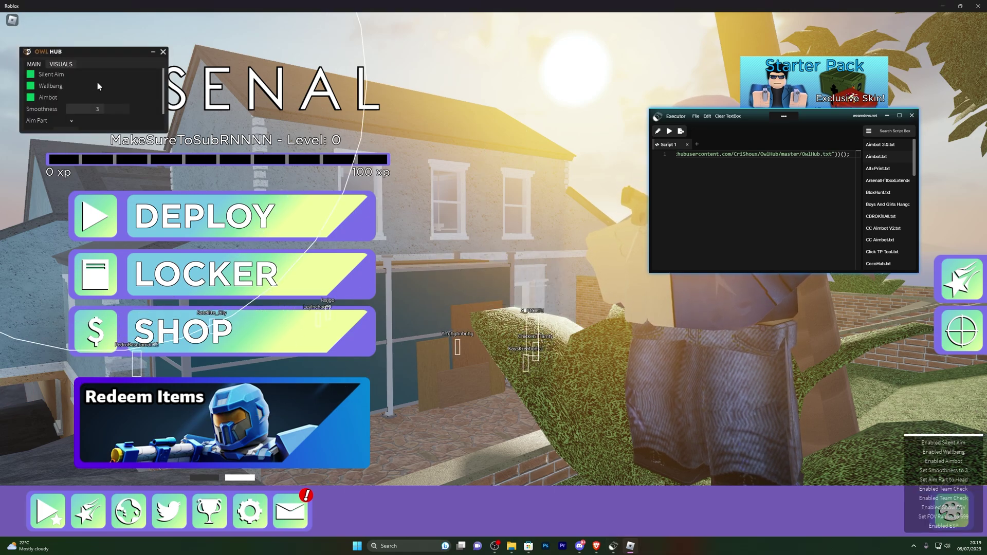
Enable Tracers under Owl Hub's Visuals, then close every script tab in the Executor.
{"action": "left_click", "coordinate": [59, 65]}
{"action": "left_click", "coordinate": [31, 109]}
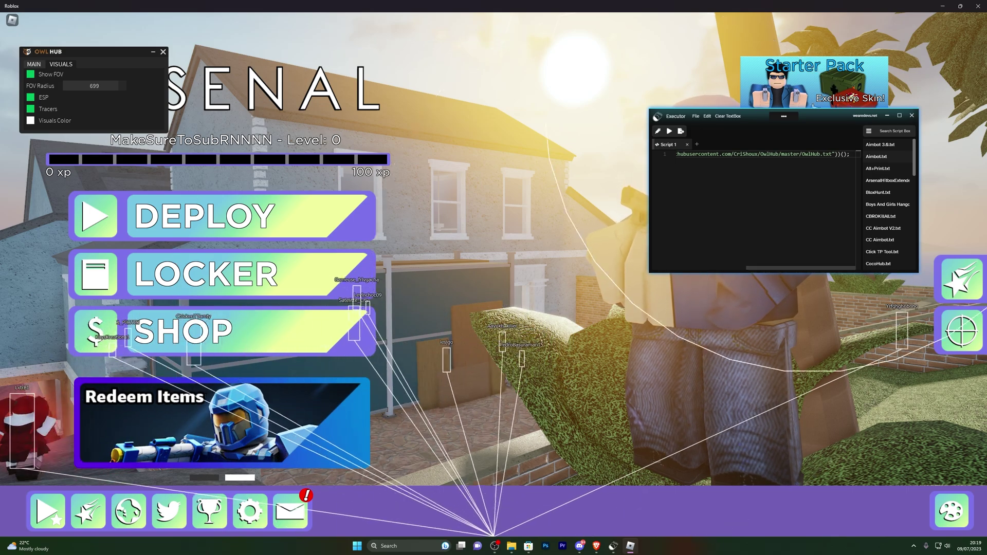
{"action": "left_click", "coordinate": [687, 144]}
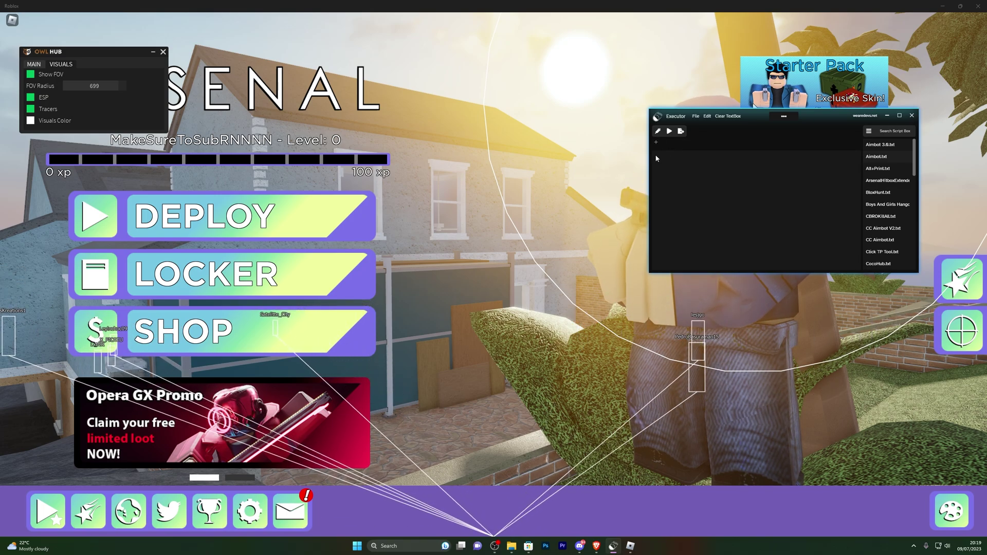
{"action": "left_click", "coordinate": [657, 142]}
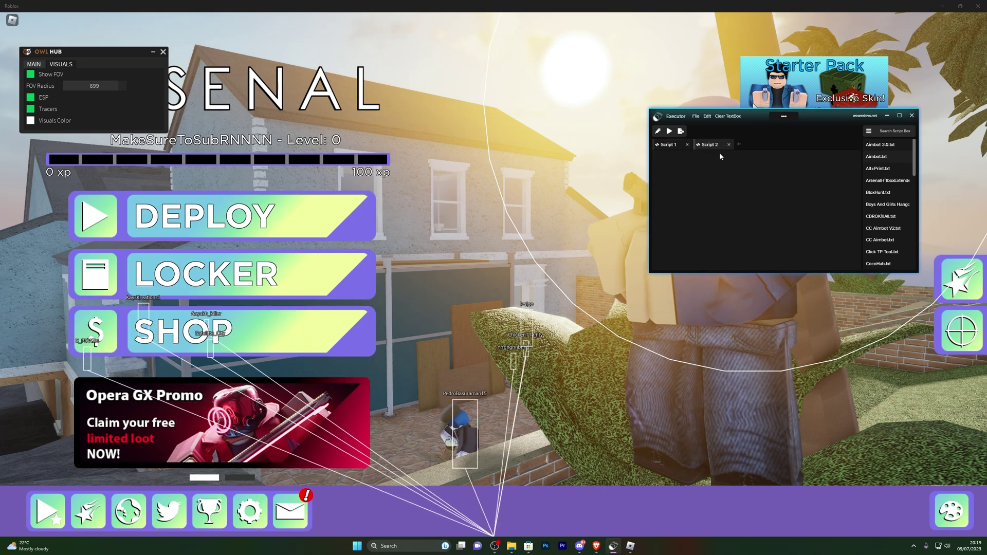
{"action": "left_click", "coordinate": [688, 145]}
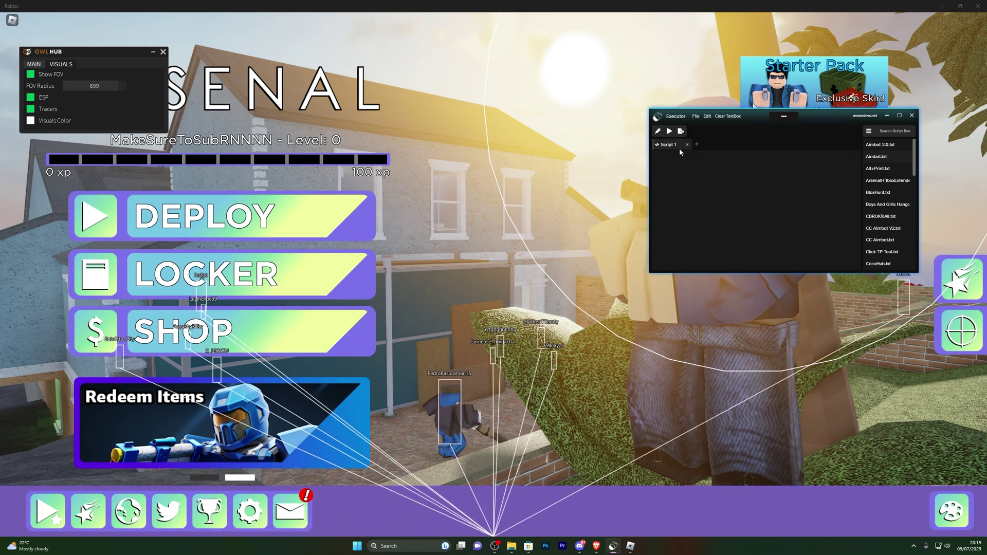
{"action": "left_click", "coordinate": [687, 144]}
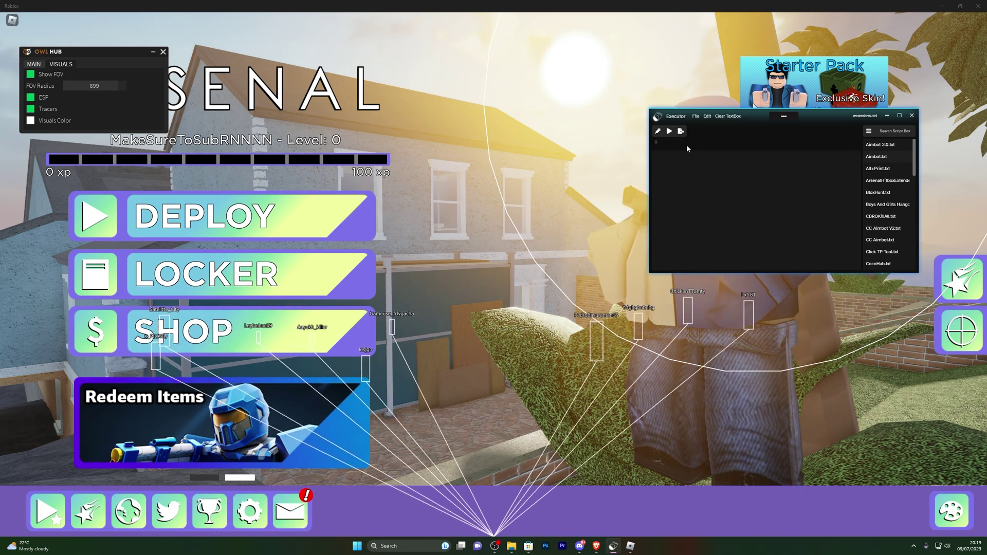